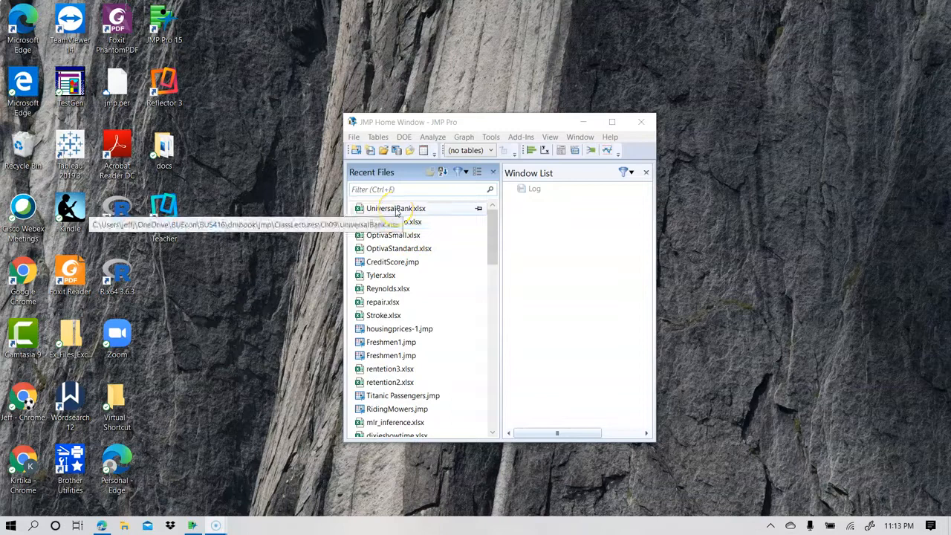
# Open the recent file UniversalBank.xlsx, preview its columns and rows, and import the worksheet as a data table.
pyautogui.doubleClick(396, 210)
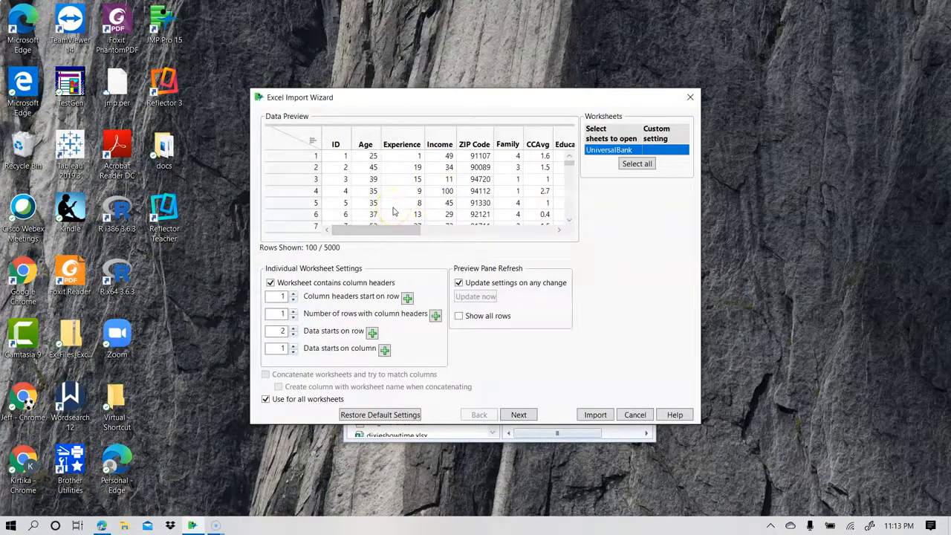
pyautogui.moveTo(399, 230); pyautogui.dragTo(497, 234)
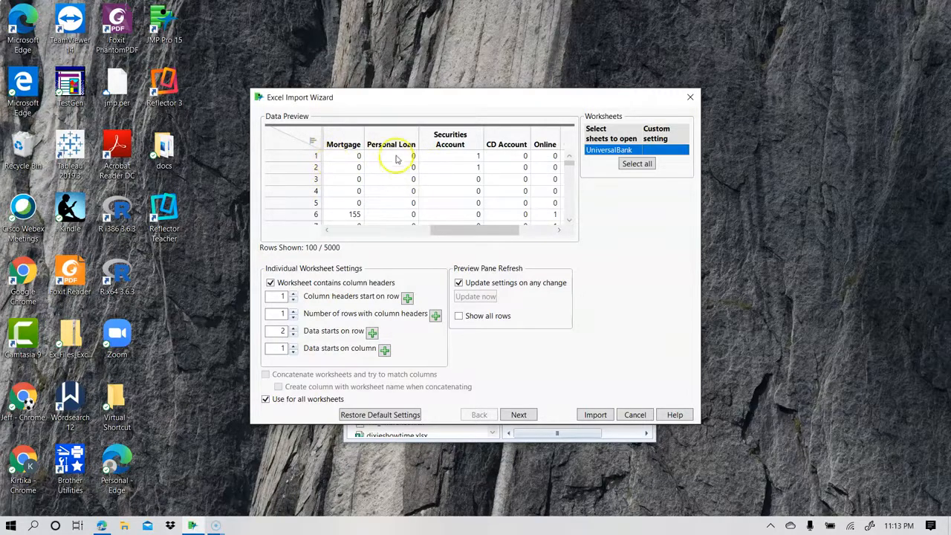
pyautogui.scroll(-6, 407, 174)
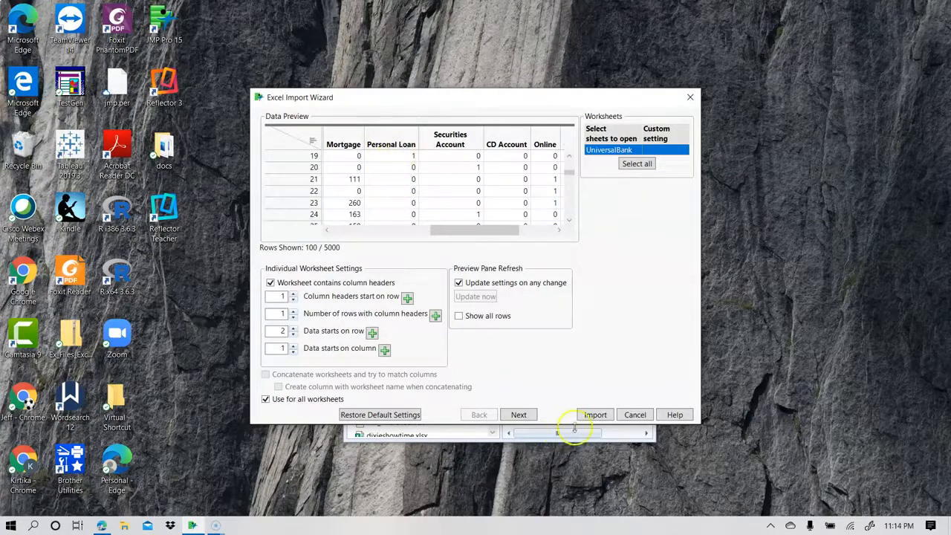
pyautogui.click(595, 415)
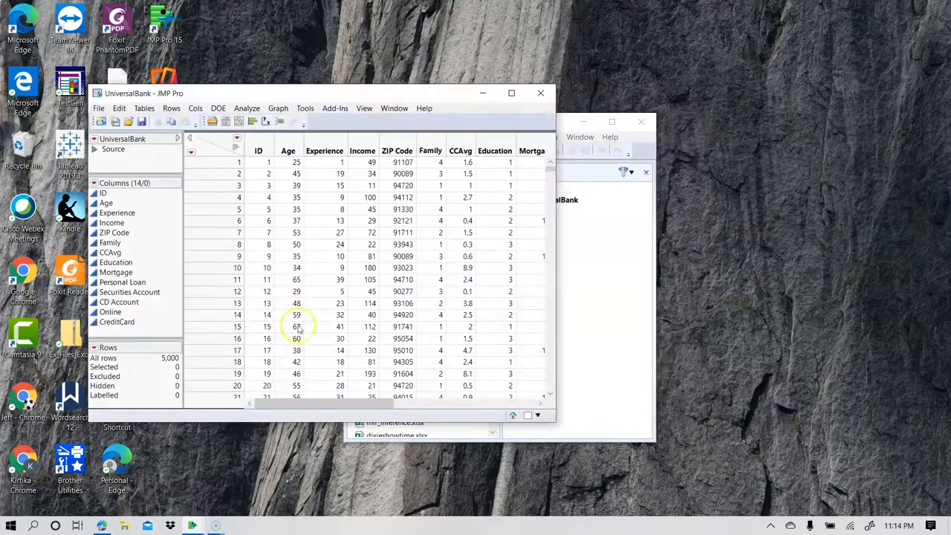
# Change the modeling type of the Personal Loan column to Nominal.
pyautogui.scroll(-5, 401, 249)
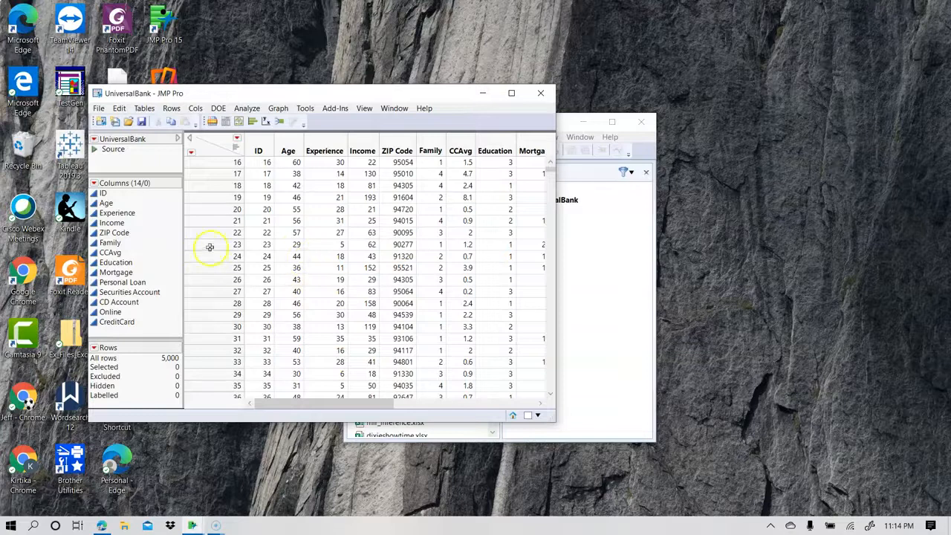
pyautogui.moveTo(330, 404); pyautogui.dragTo(278, 411)
pyautogui.click(95, 283)
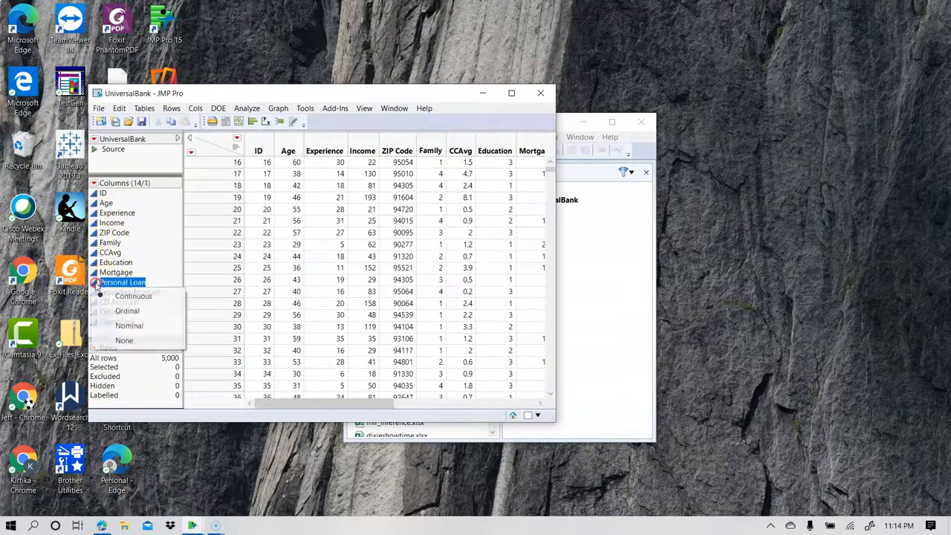
pyautogui.click(140, 327)
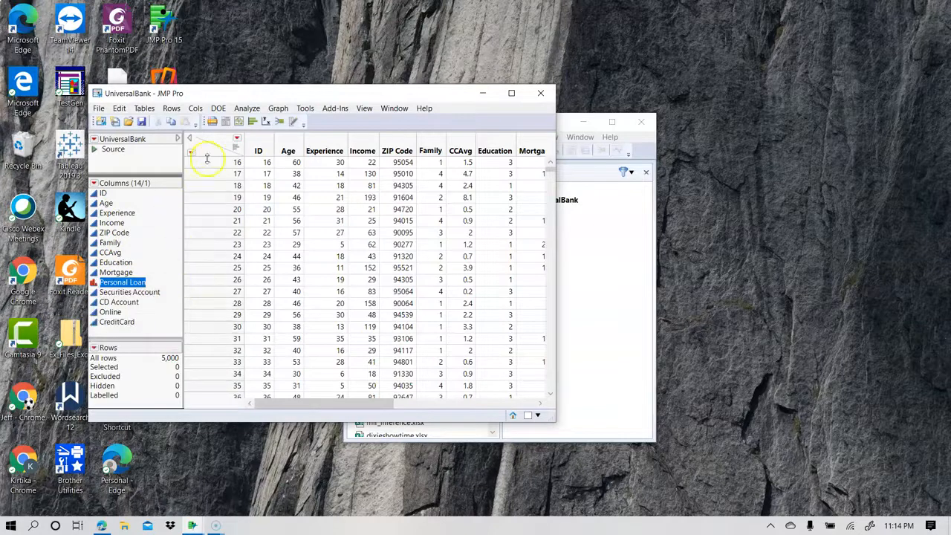
pyautogui.moveTo(361, 403); pyautogui.dragTo(382, 401)
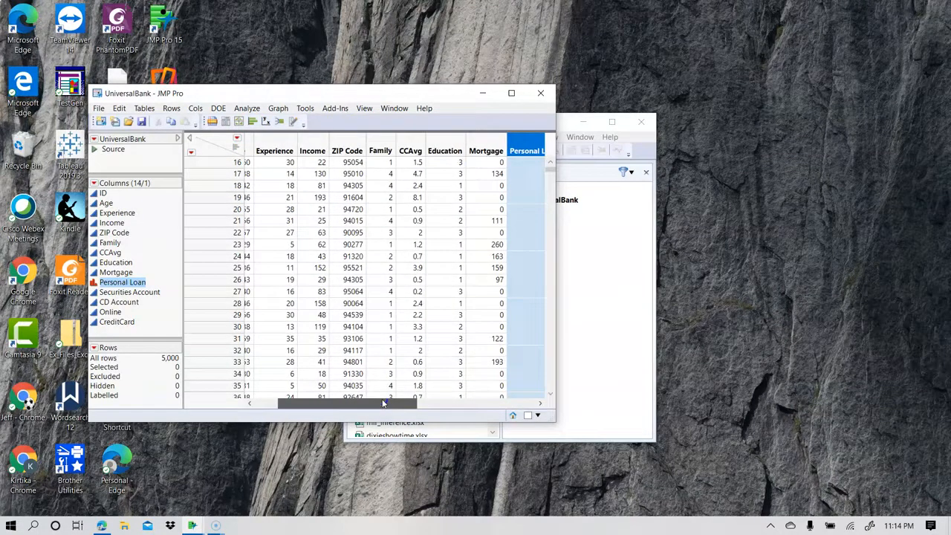
pyautogui.click(243, 109)
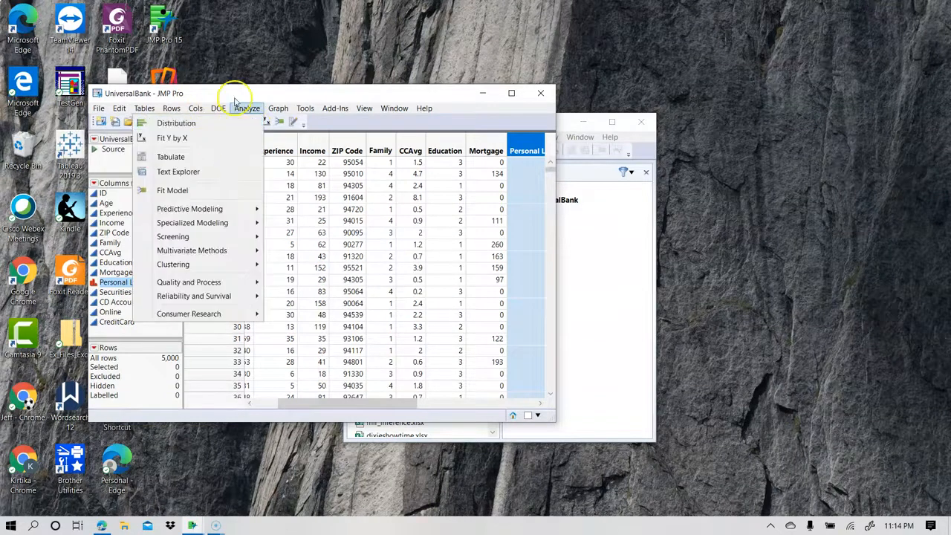
pyautogui.click(185, 191)
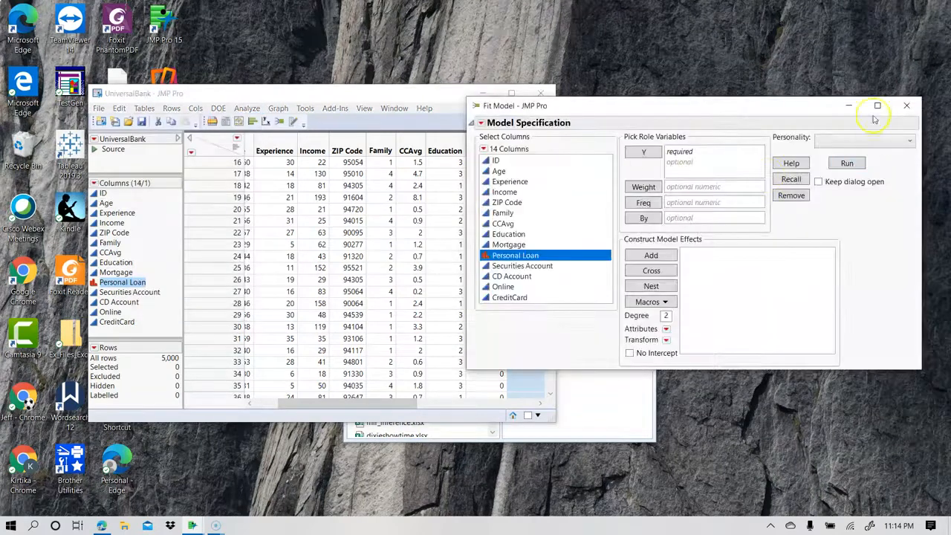
pyautogui.click(912, 104)
# Generate a distribution report for Personal Loan, examine its level frequencies, and close the report.
pyautogui.click(242, 109)
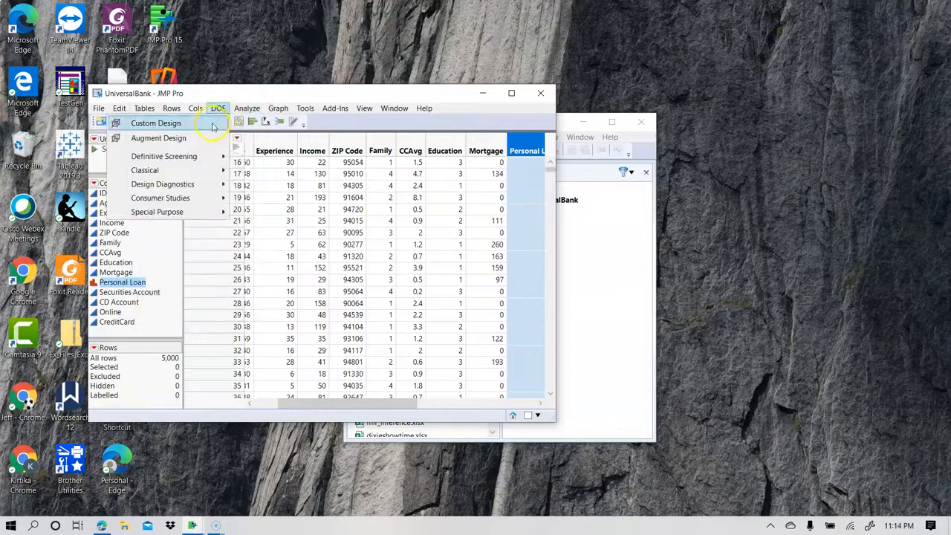
pyautogui.click(249, 122)
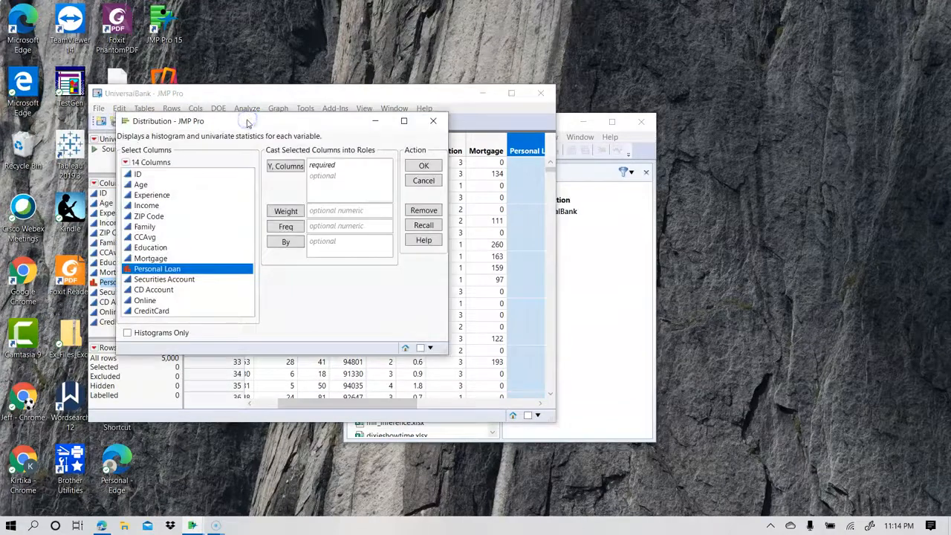
pyautogui.moveTo(160, 268); pyautogui.dragTo(354, 192)
pyautogui.click(423, 165)
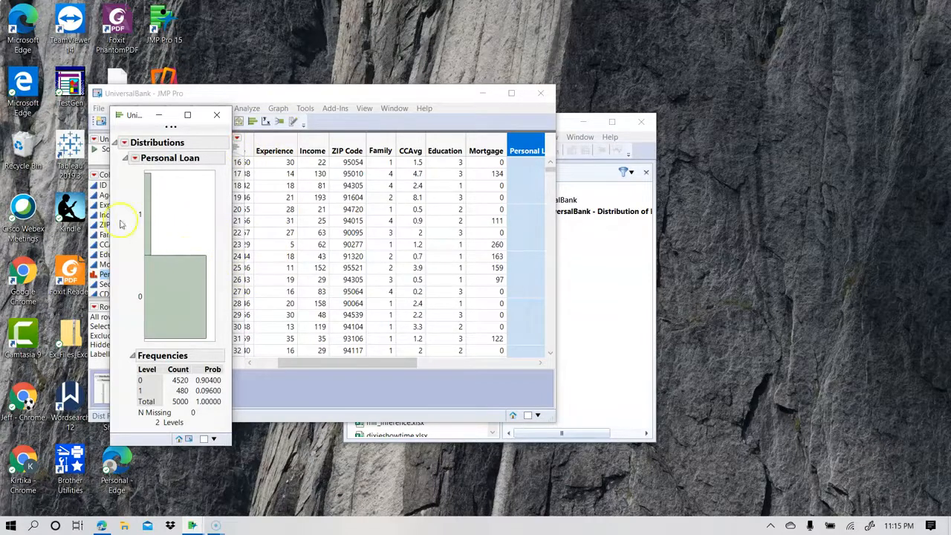
pyautogui.moveTo(142, 213)
pyautogui.click(221, 118)
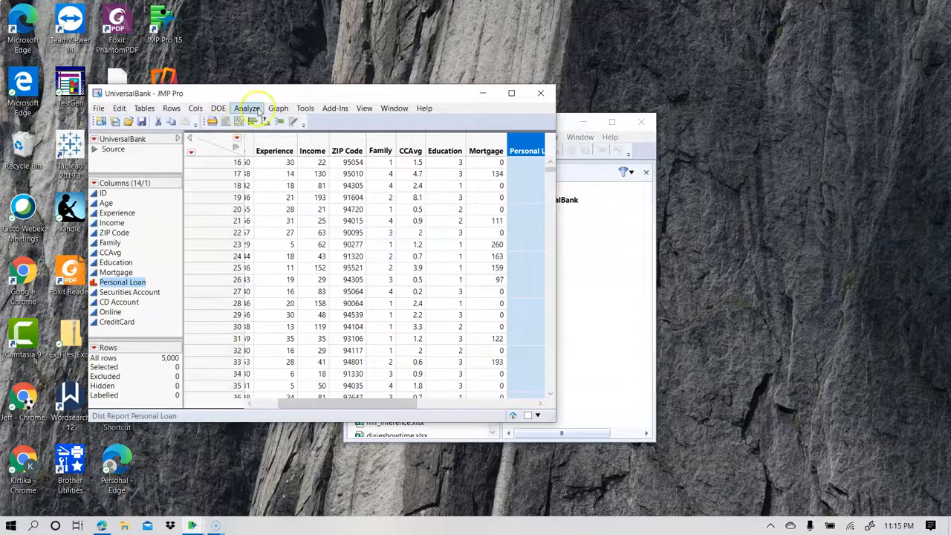
# Start making a validation column with Personal Loan as the stratification column.
pyautogui.click(247, 108)
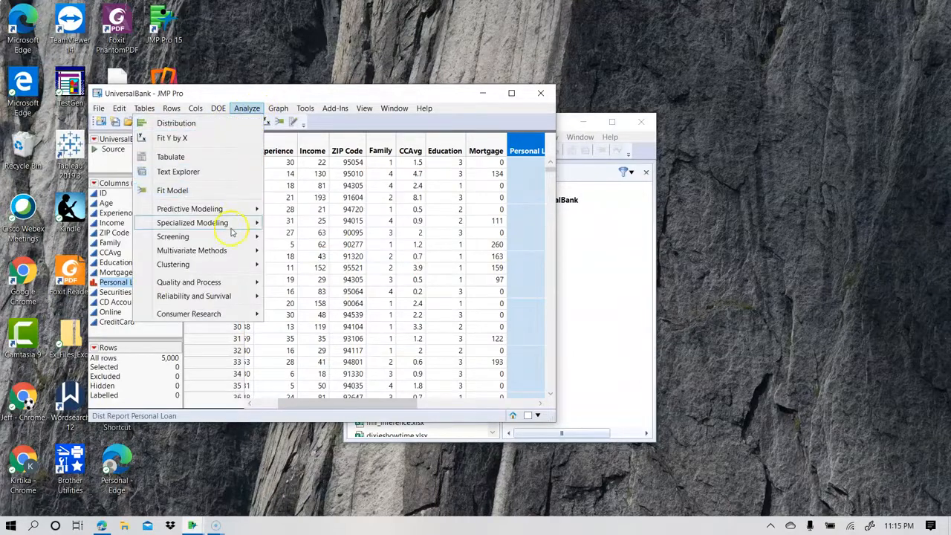
pyautogui.moveTo(224, 211)
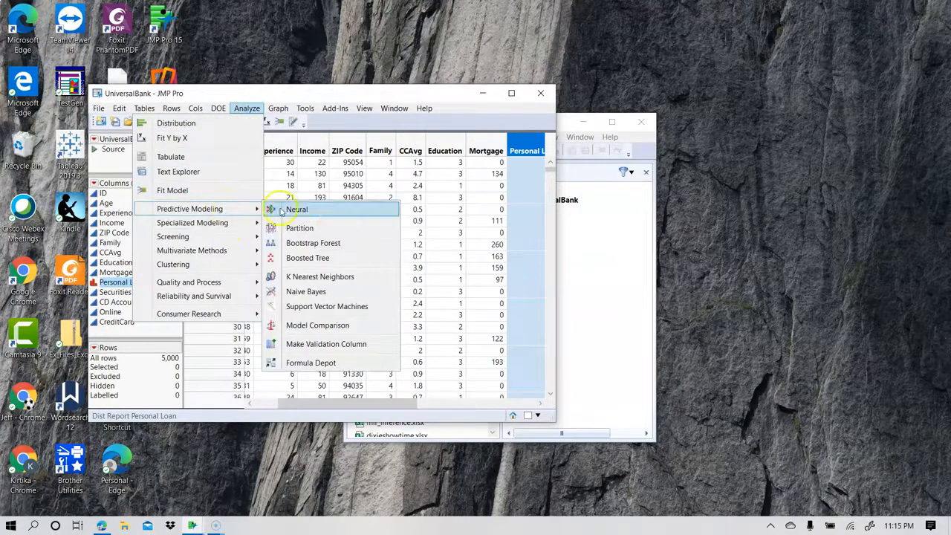
pyautogui.click(322, 344)
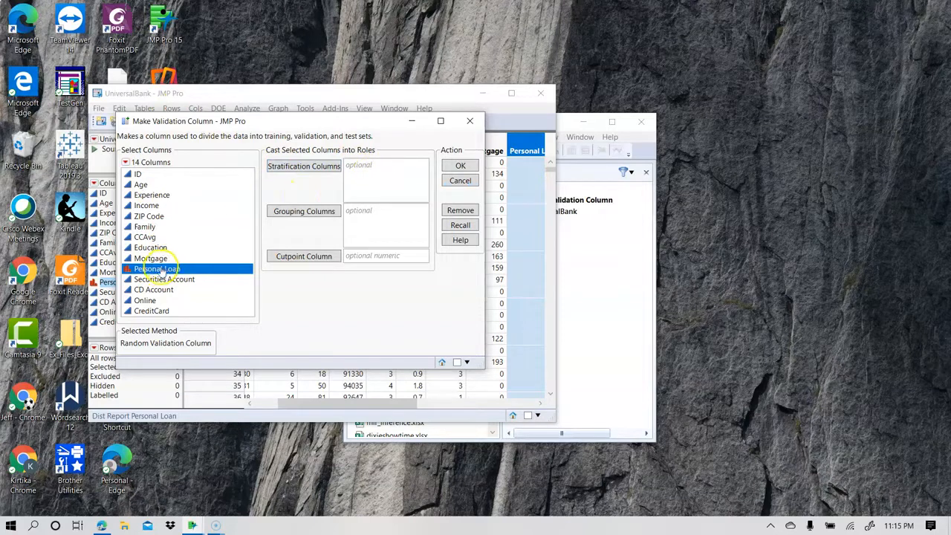
pyautogui.moveTo(154, 268); pyautogui.dragTo(383, 173)
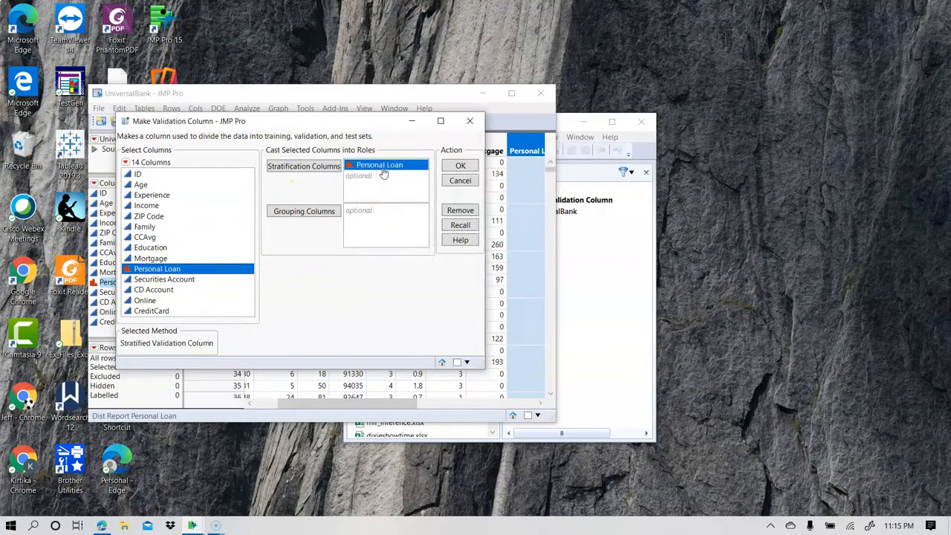
pyautogui.click(460, 167)
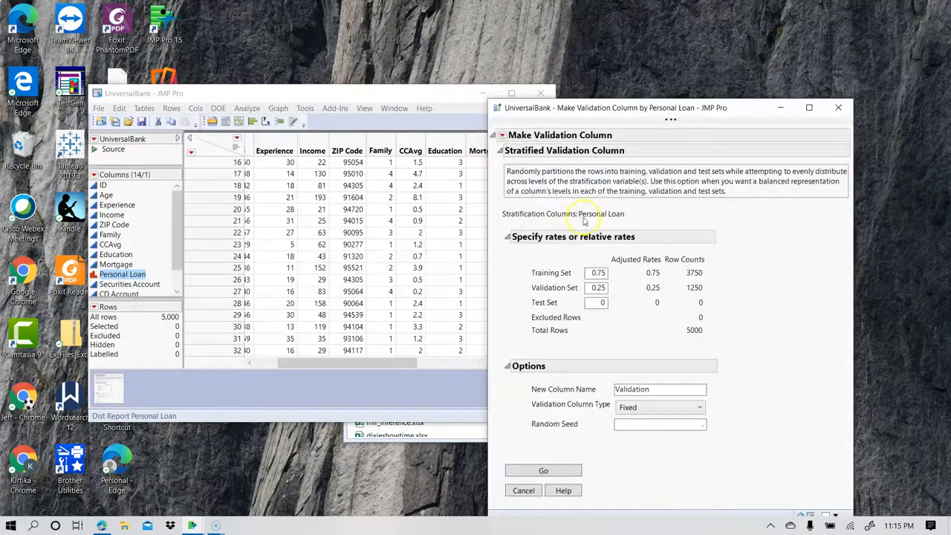
# Set the partition rates to 0.5 for training, 0.3 for validation and 0.2 for test.
pyautogui.moveTo(614, 109); pyautogui.dragTo(456, 67)
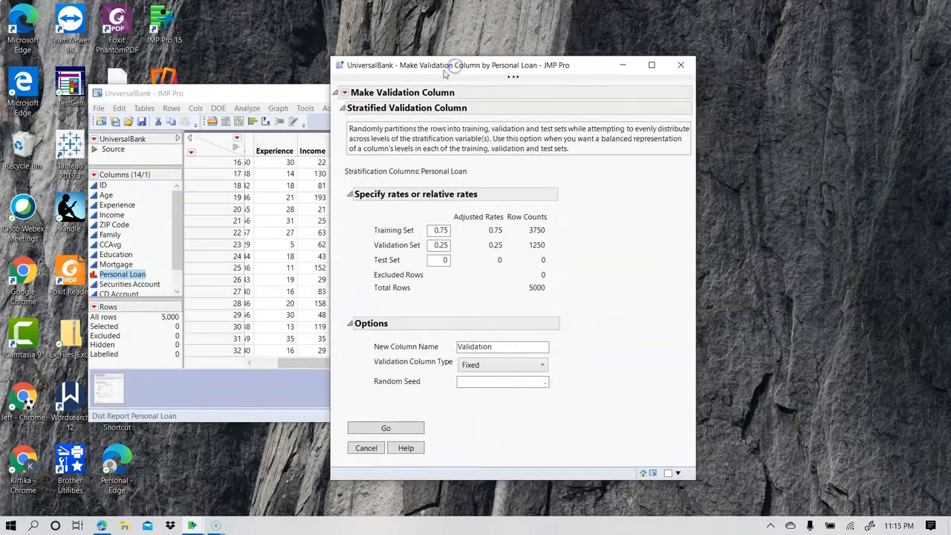
pyautogui.doubleClick(438, 232)
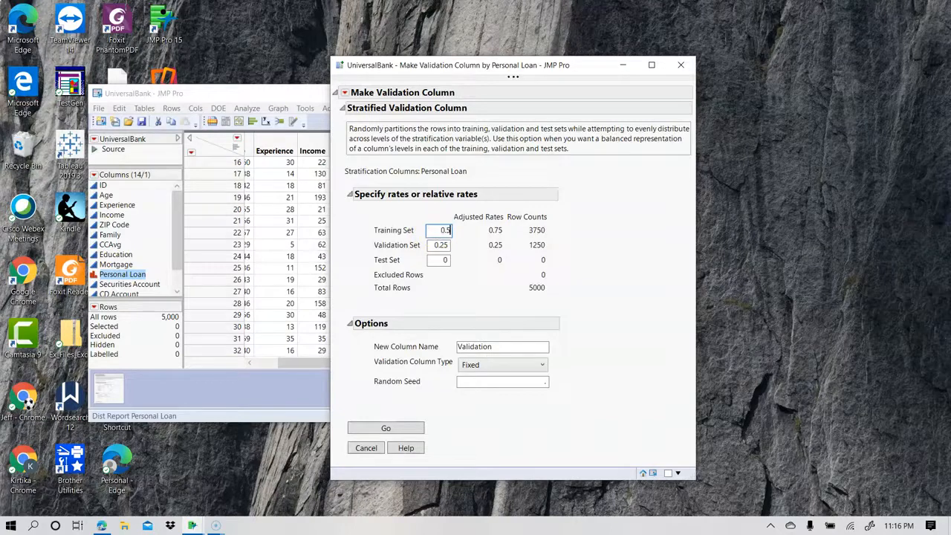
pyautogui.doubleClick(440, 246)
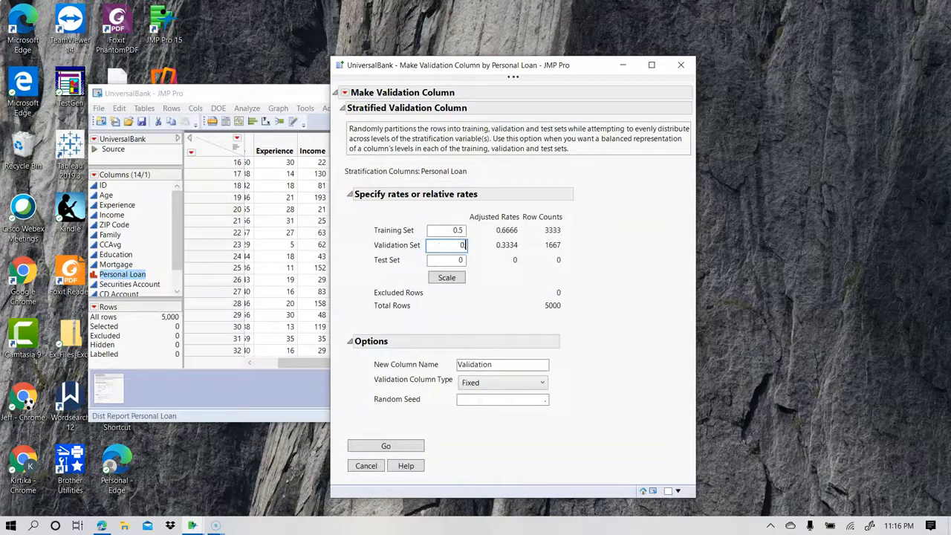
pyautogui.doubleClick(439, 260)
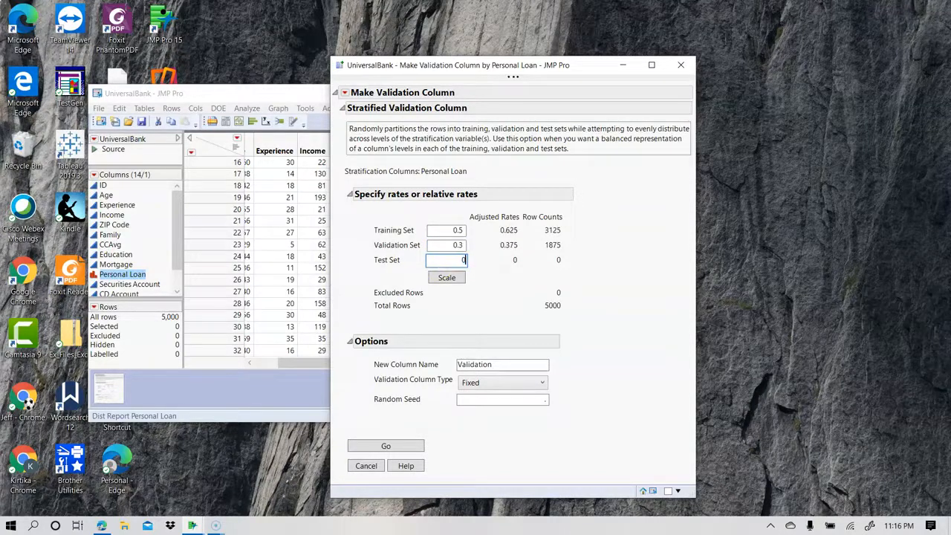
pyautogui.write('0.2')
pyautogui.click(585, 248)
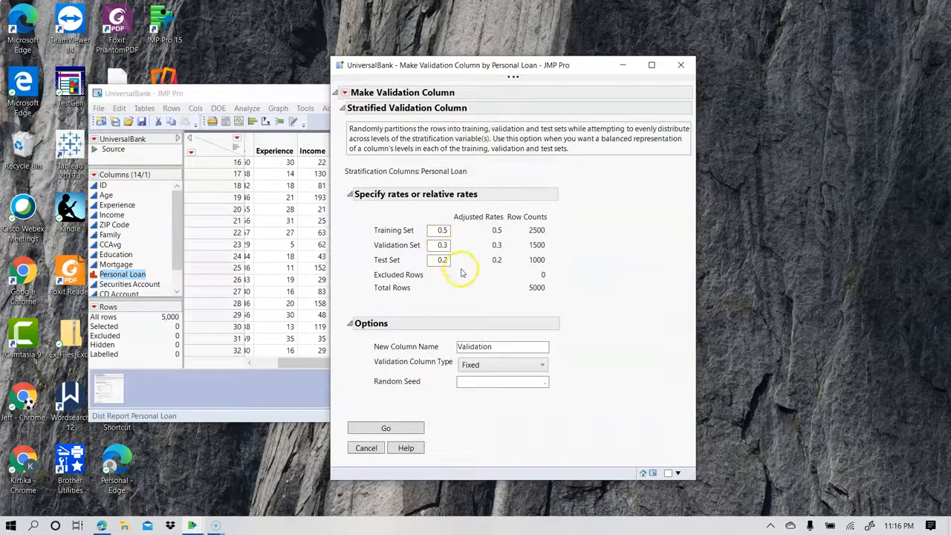
# Set the random seed to 6, create the fixed Validation column, and check its row assignments in the data table.
pyautogui.click(478, 381)
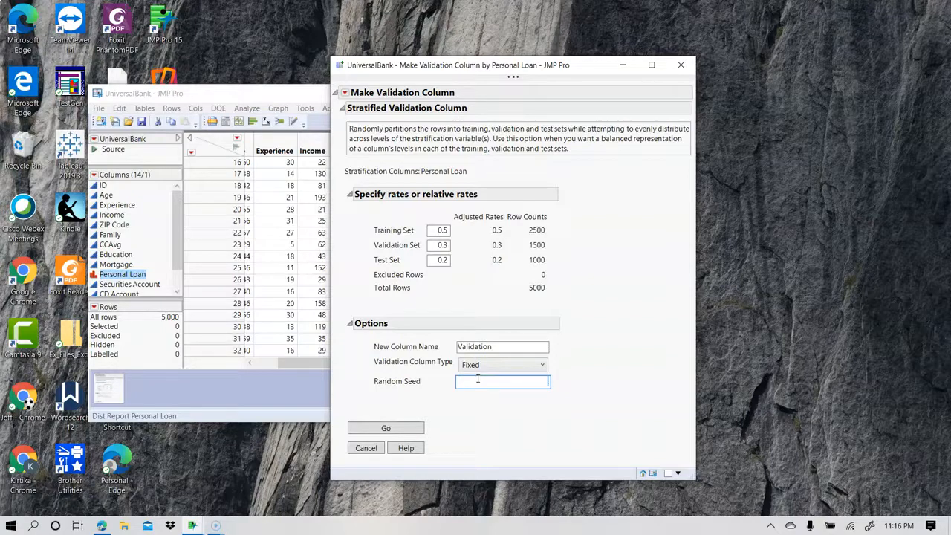
pyautogui.write('6')
pyautogui.click(367, 433)
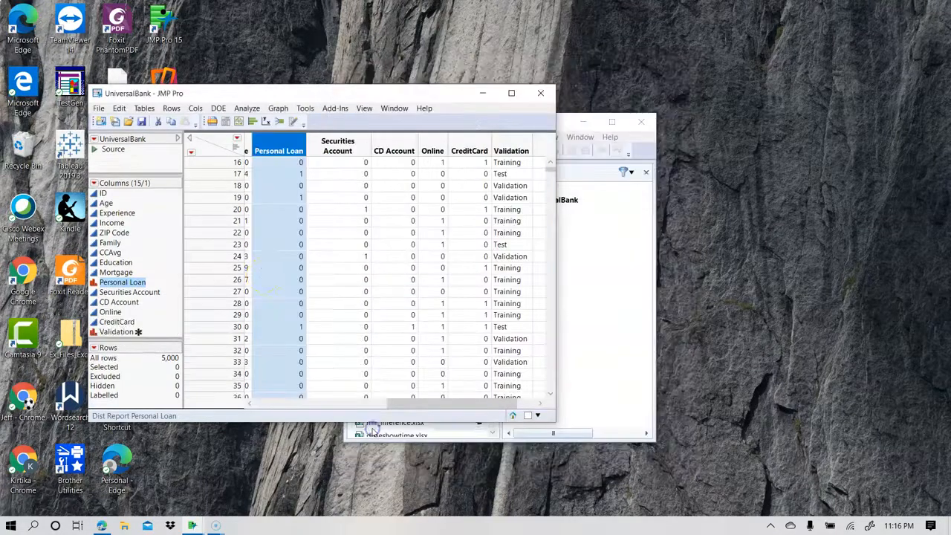
pyautogui.moveTo(406, 408); pyautogui.dragTo(453, 408)
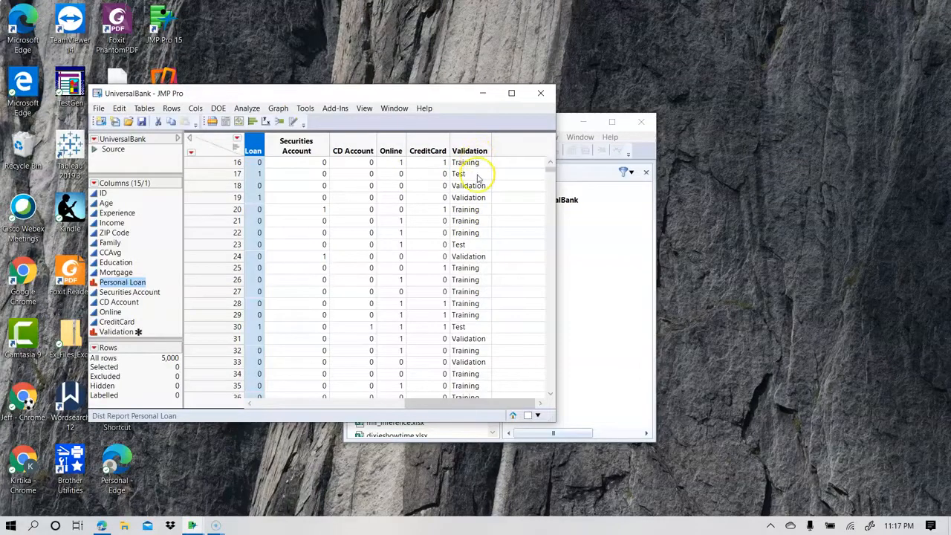
pyautogui.moveTo(463, 174)
pyautogui.moveTo(459, 402); pyautogui.dragTo(269, 404)
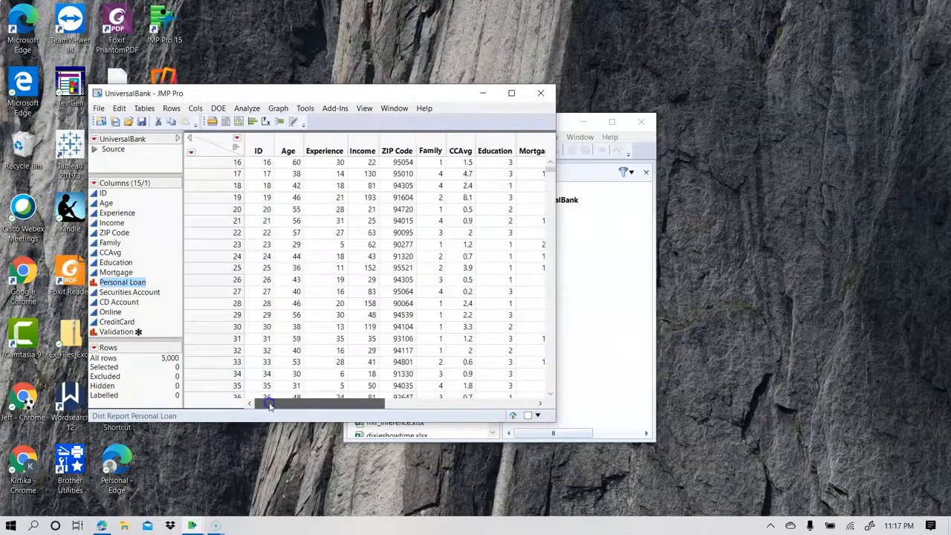
# Start a Partition predictive model and choose K Nearest Neighbors as its method.
pyautogui.click(250, 109)
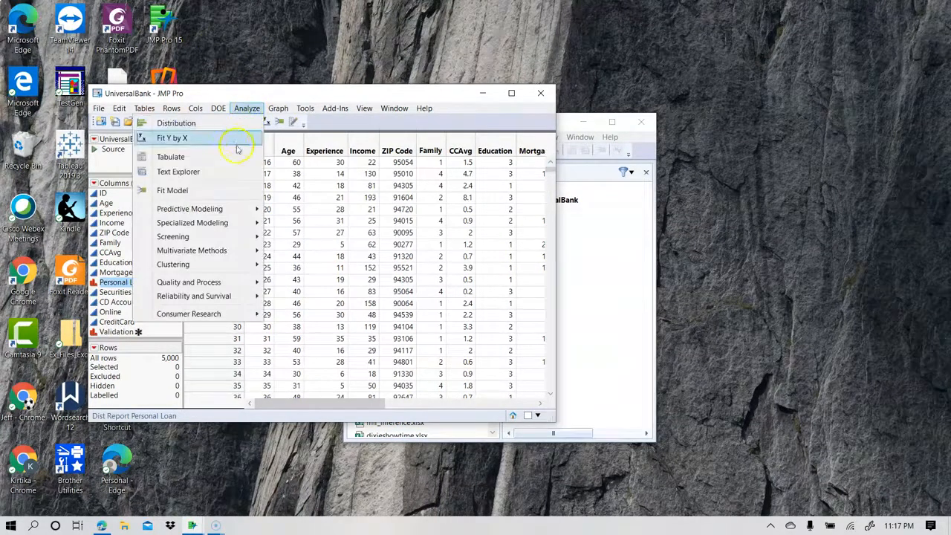
pyautogui.click(212, 214)
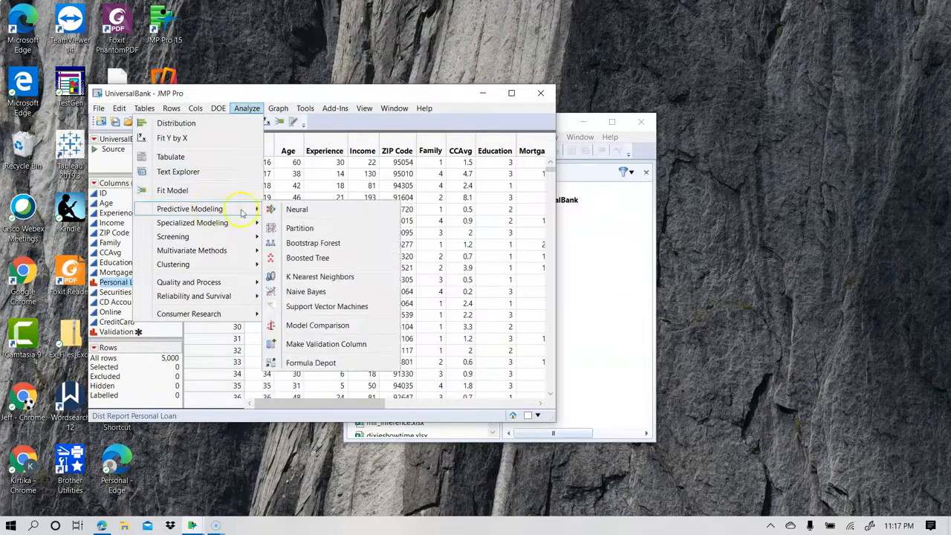
pyautogui.click(300, 229)
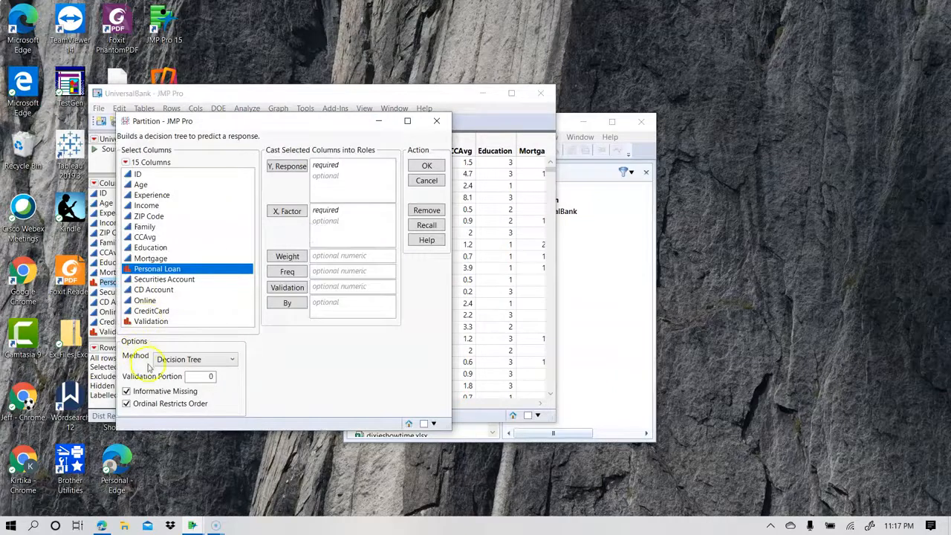
pyautogui.click(181, 359)
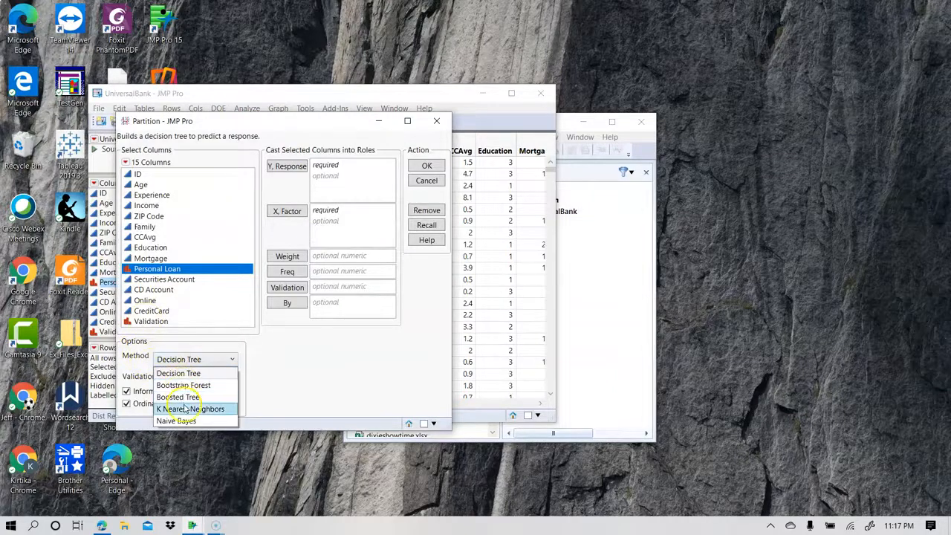
pyautogui.click(186, 409)
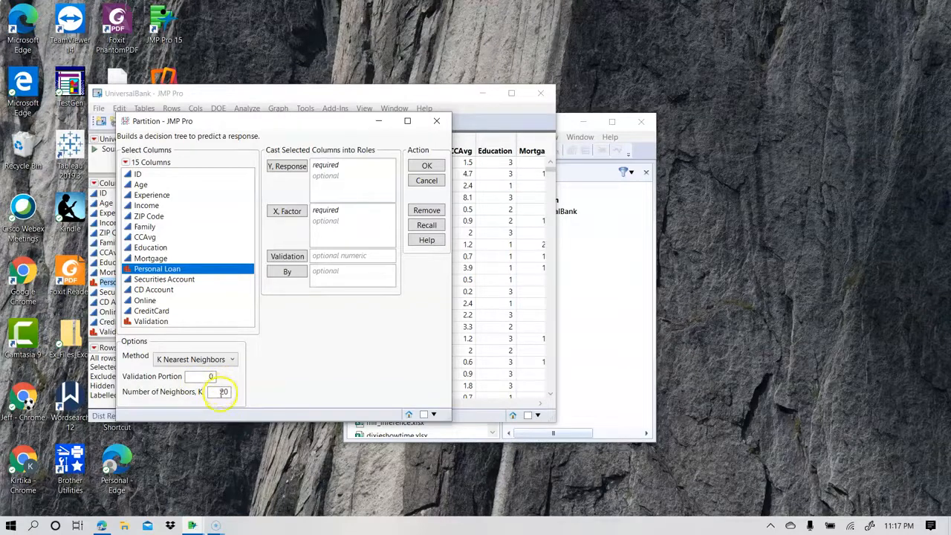
pyautogui.moveTo(212, 392); pyautogui.dragTo(231, 394)
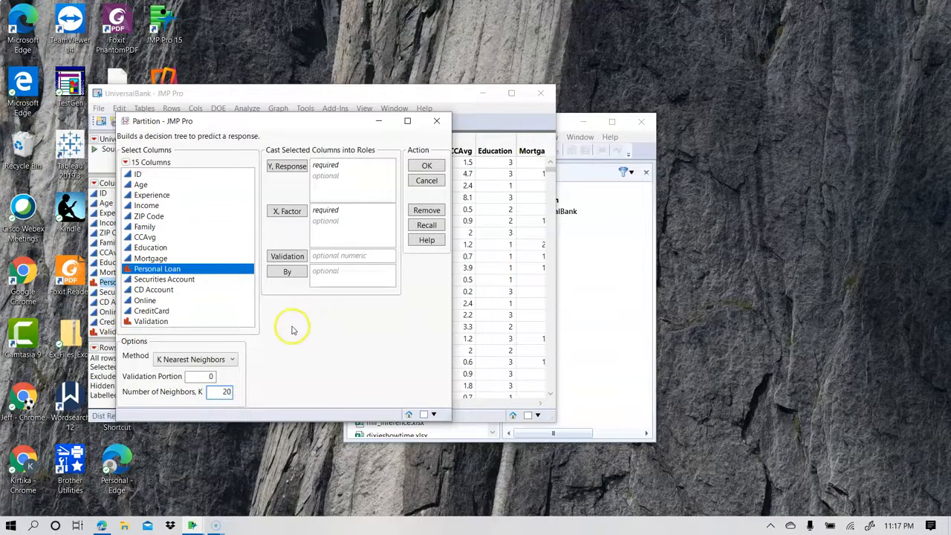
# Assign Personal Loan as the response and Age through CreditCard as factors, leaving out ZIP Code and Personal Loan.
pyautogui.moveTo(154, 269); pyautogui.dragTo(346, 182)
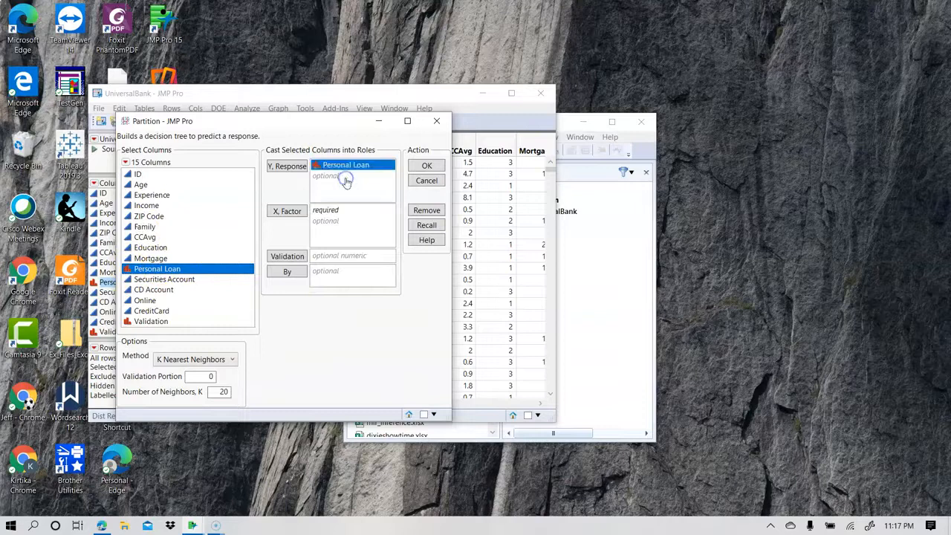
pyautogui.click(142, 186)
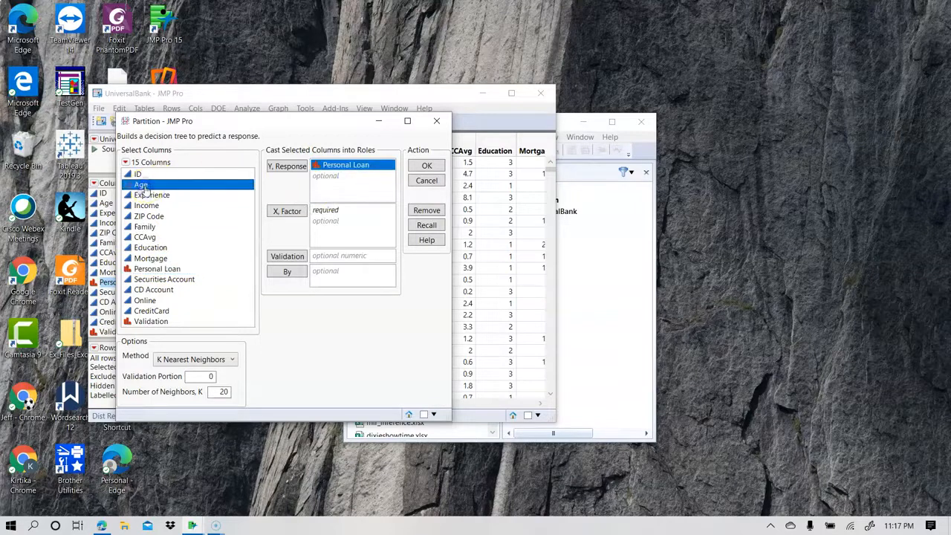
pyautogui.keyDown('shift'); pyautogui.click(148, 314); pyautogui.keyUp('shift')
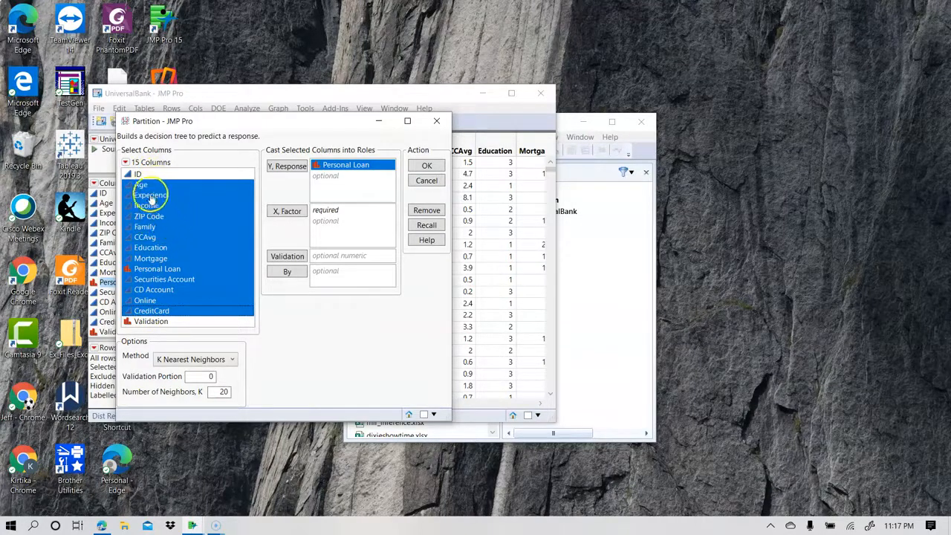
pyautogui.keyDown('ctrl'); pyautogui.click(153, 269); pyautogui.keyUp('ctrl')
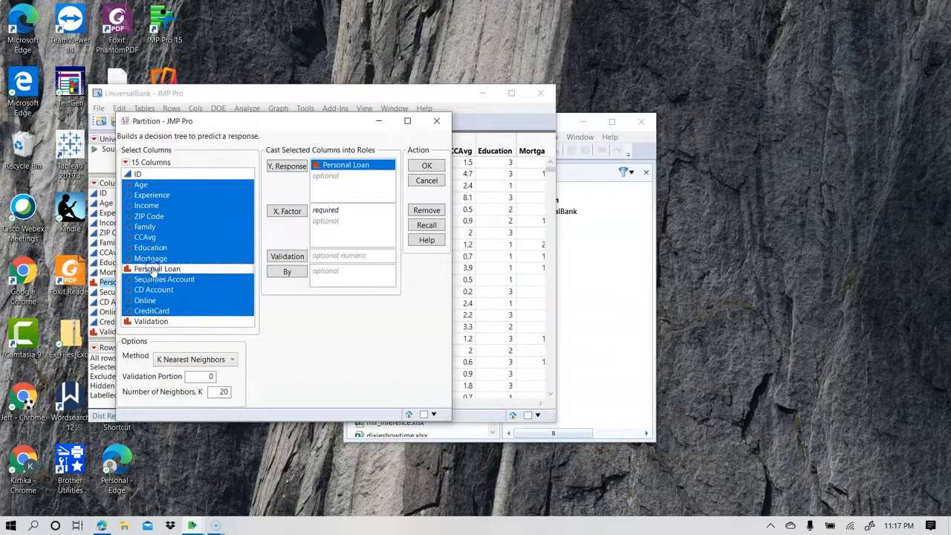
pyautogui.keyDown('ctrl'); pyautogui.click(158, 217); pyautogui.keyUp('ctrl')
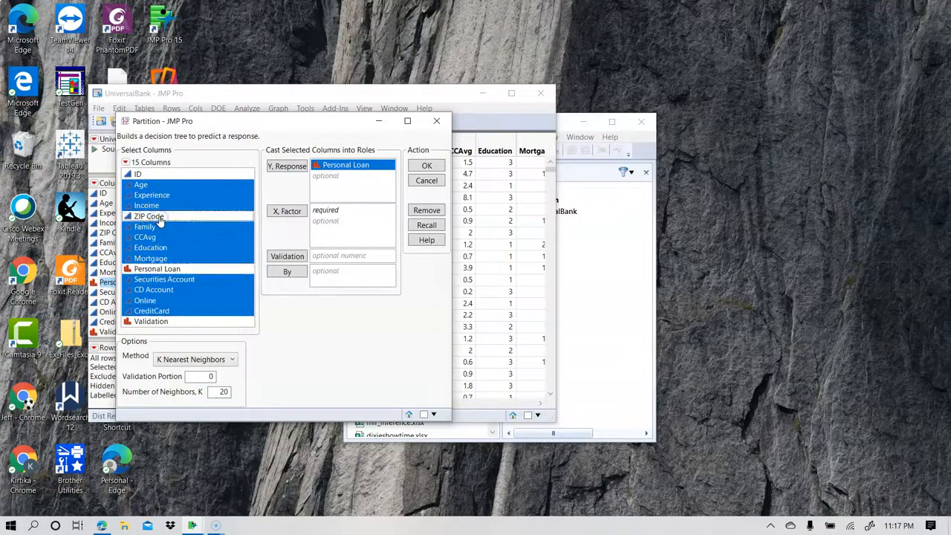
pyautogui.click(289, 211)
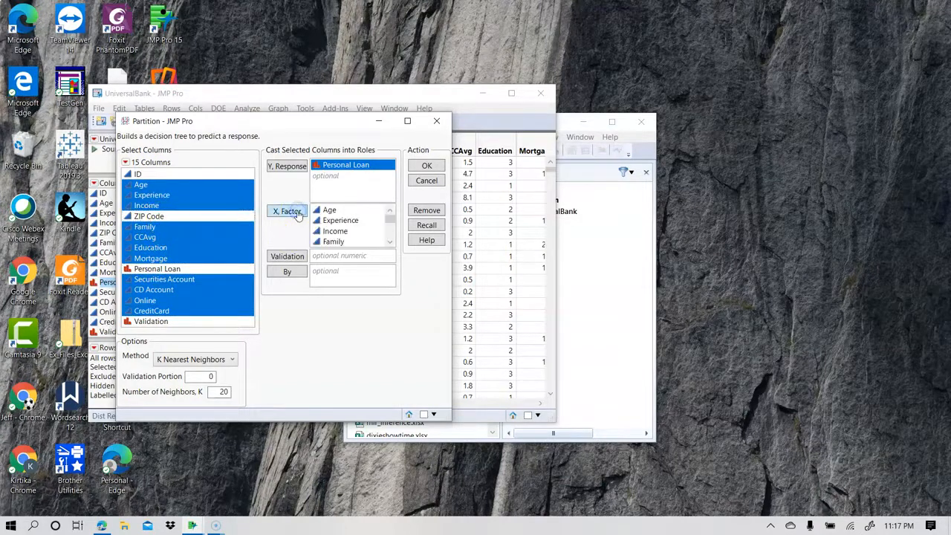
# Assign the Validation column to the validation role and run the K Nearest Neighbors model.
pyautogui.click(151, 321)
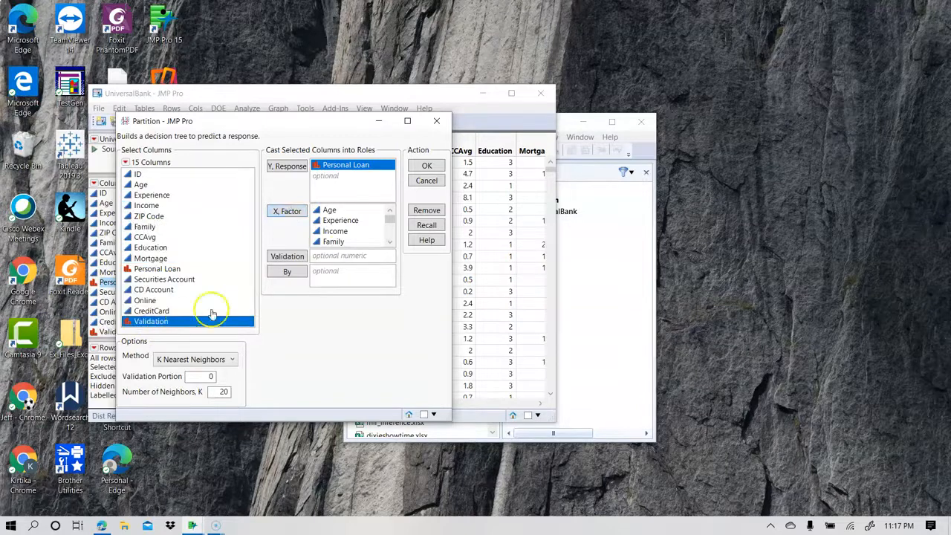
pyautogui.click(287, 256)
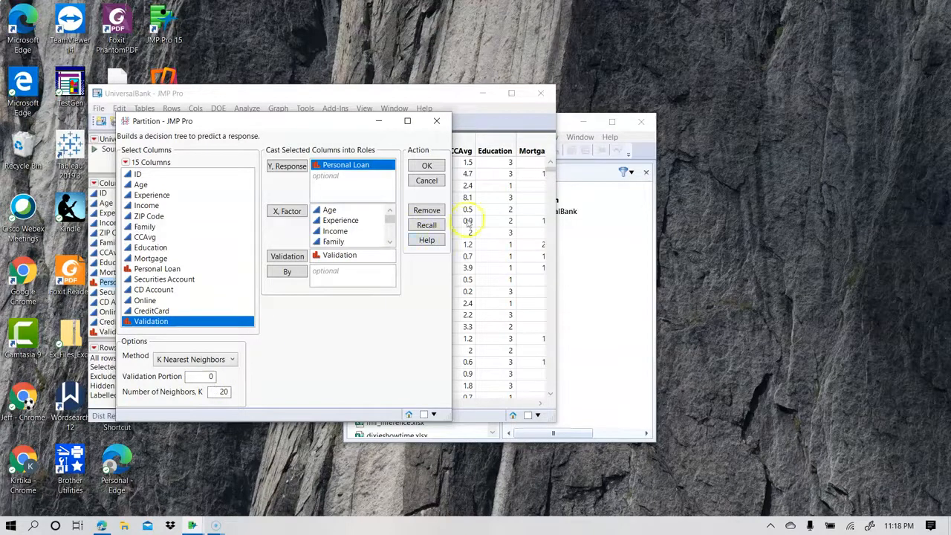
pyautogui.click(426, 165)
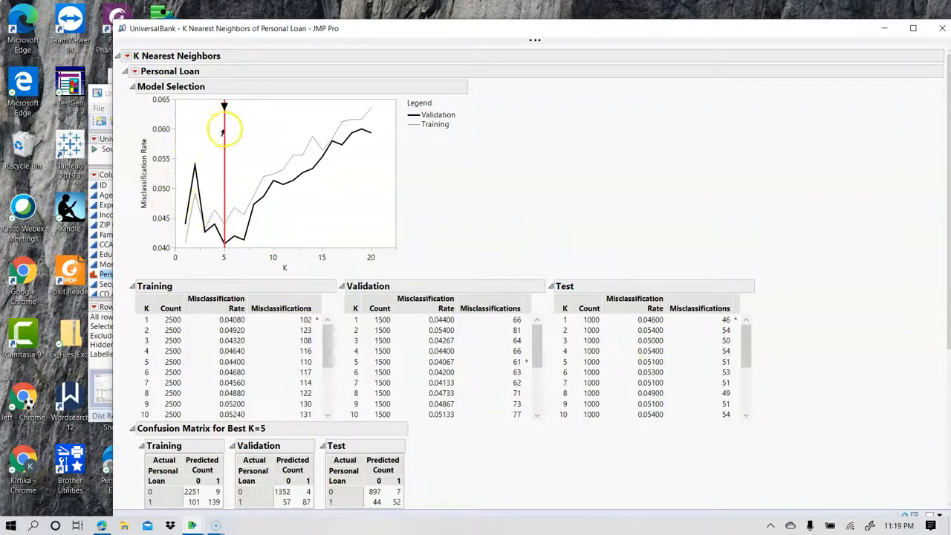
# Review the misclassification rates and confusion matrices, and save the Personal Loan prediction formula for K = 5.
pyautogui.click(436, 117)
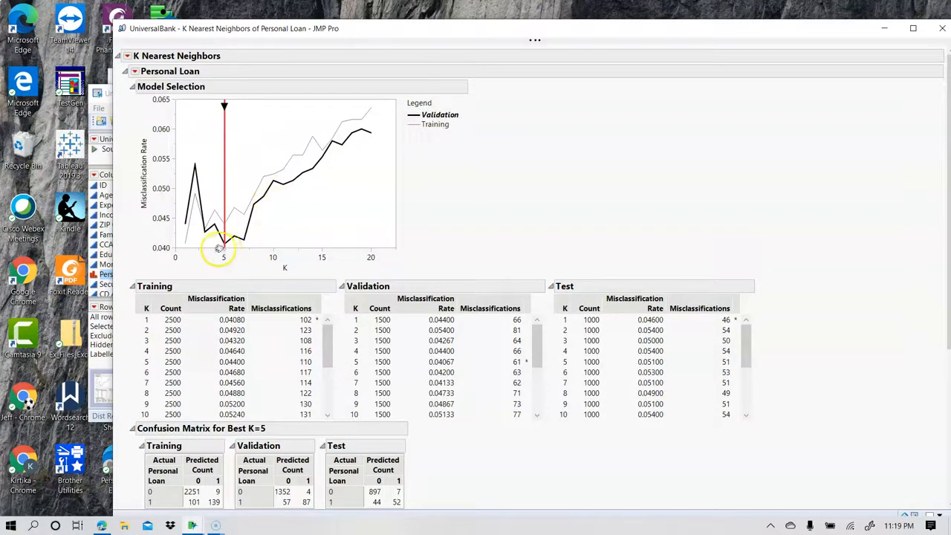
pyautogui.scroll(-3, 301, 399)
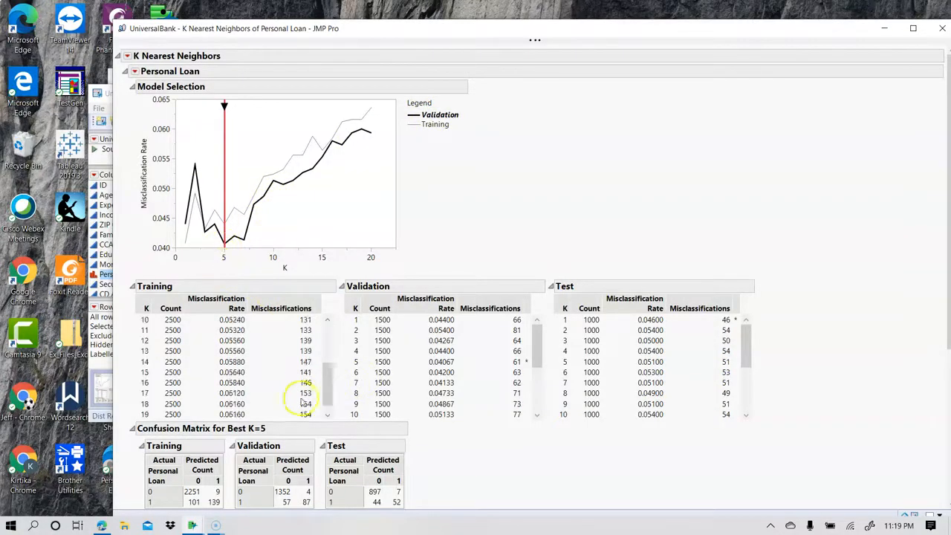
pyautogui.scroll(-3, 450, 446)
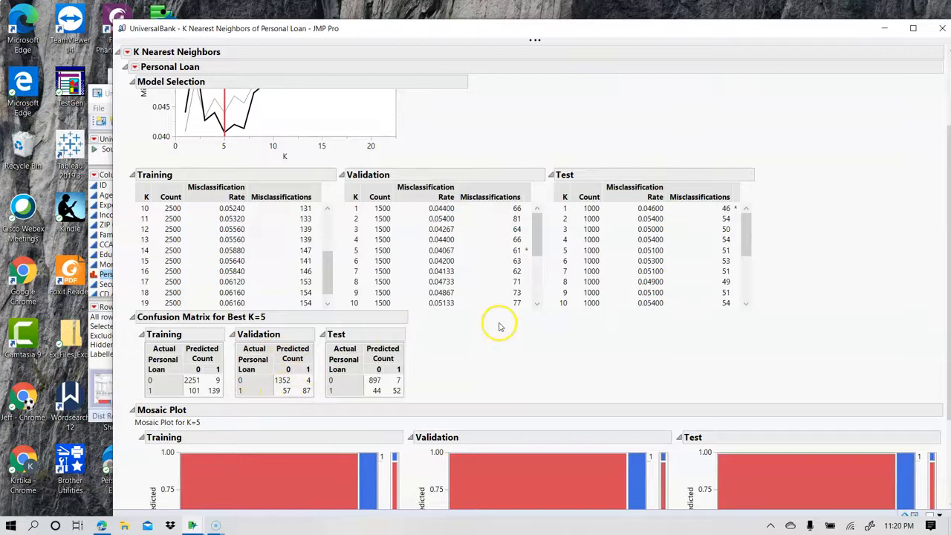
pyautogui.scroll(-1, 495, 323)
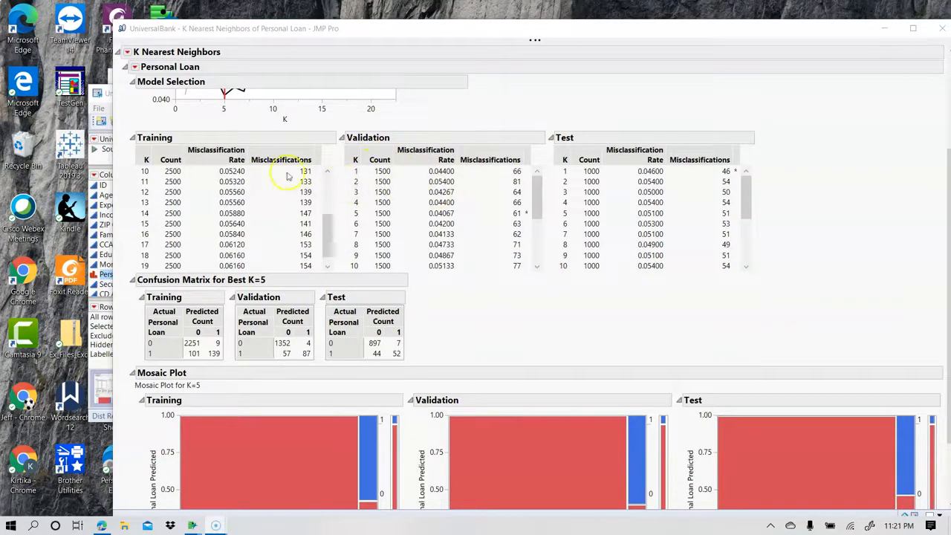
pyautogui.click(135, 67)
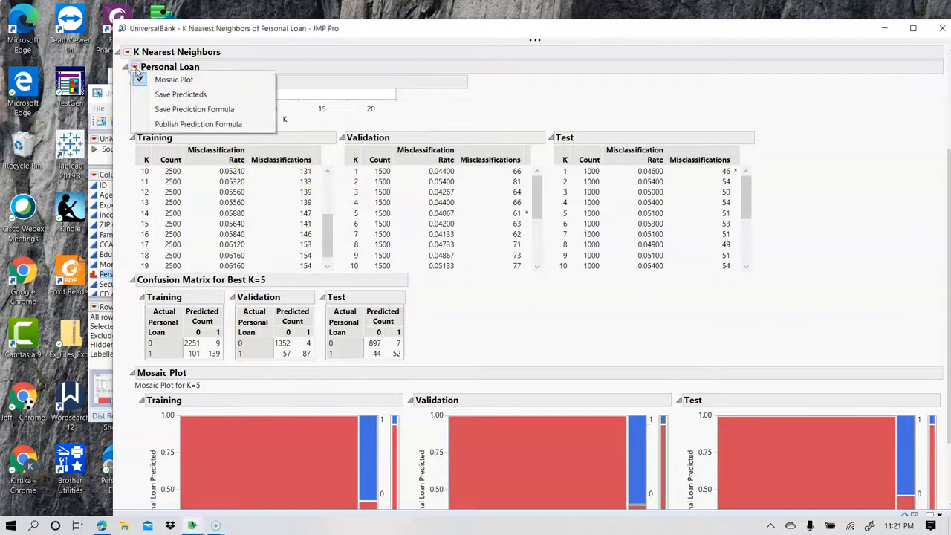
pyautogui.click(200, 112)
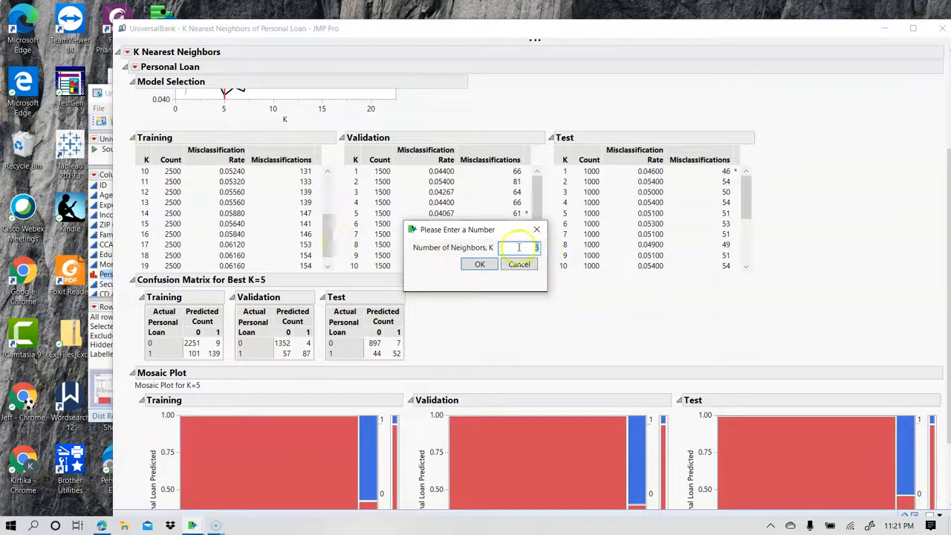
pyautogui.click(479, 265)
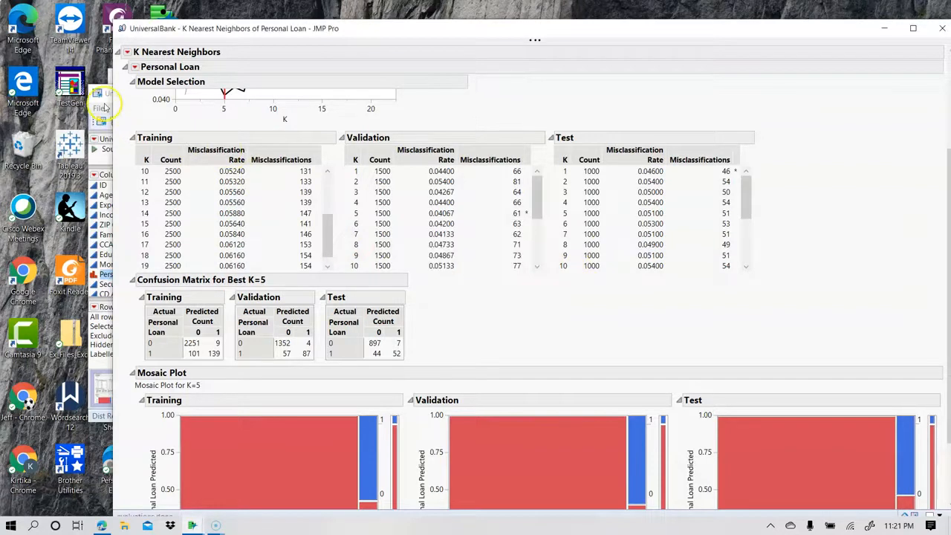
# Bring up the UniversalBank data table and widen the predicted formula column to check its values from the first row.
pyautogui.click(101, 95)
pyautogui.moveTo(302, 98); pyautogui.dragTo(284, 66)
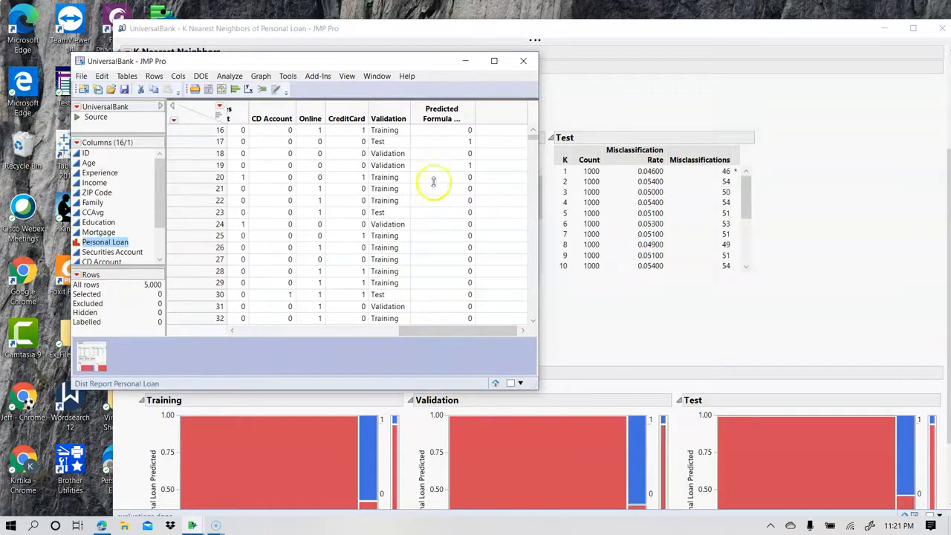
pyautogui.moveTo(476, 106); pyautogui.dragTo(513, 106)
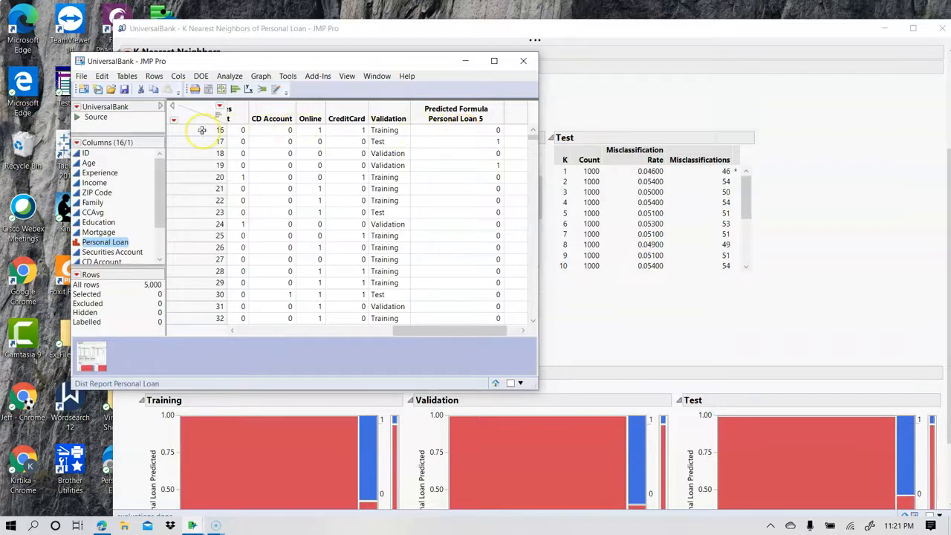
pyautogui.scroll(1, 206, 132)
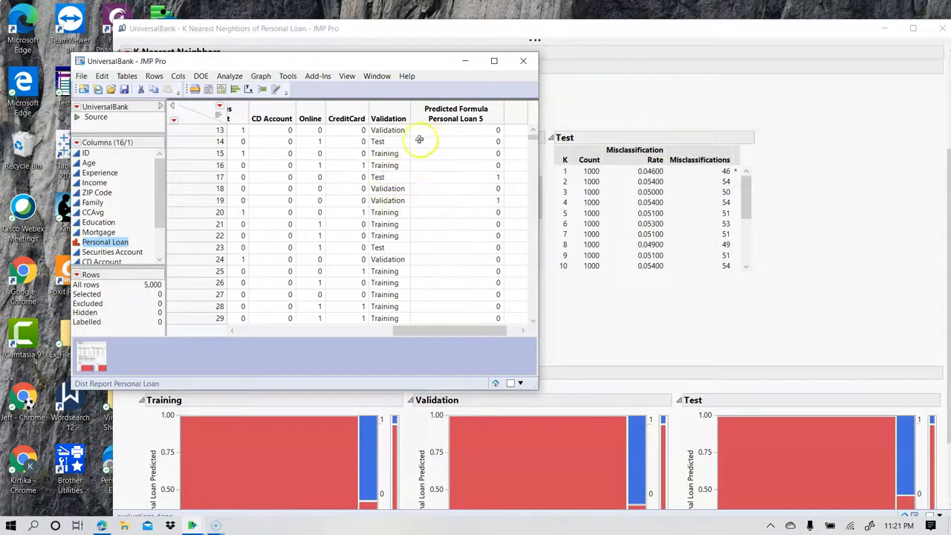
pyautogui.click(519, 333)
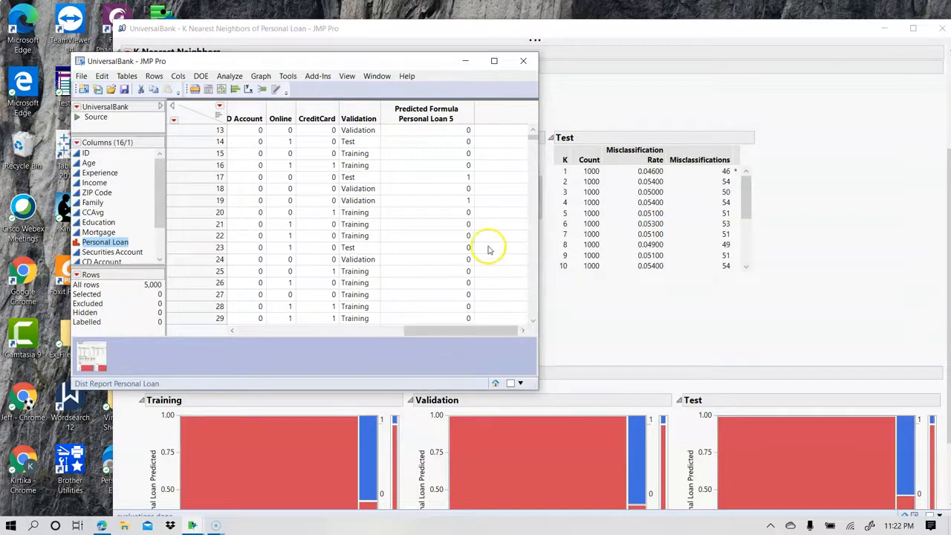
pyautogui.scroll(4, 484, 249)
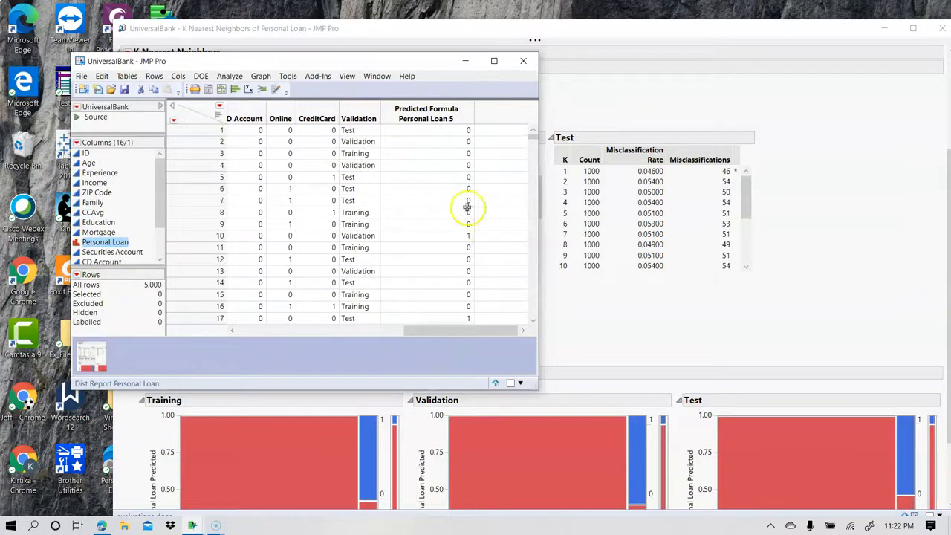
# Save the near neighbor rows to the data table and examine the RowNear columns alongside the predicted and actual Personal Loan values.
pyautogui.click(699, 97)
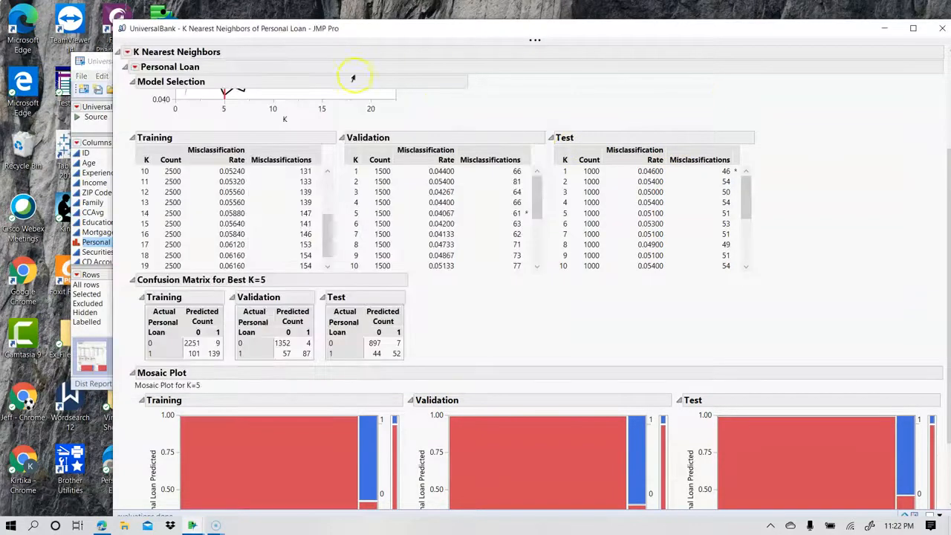
pyautogui.click(128, 52)
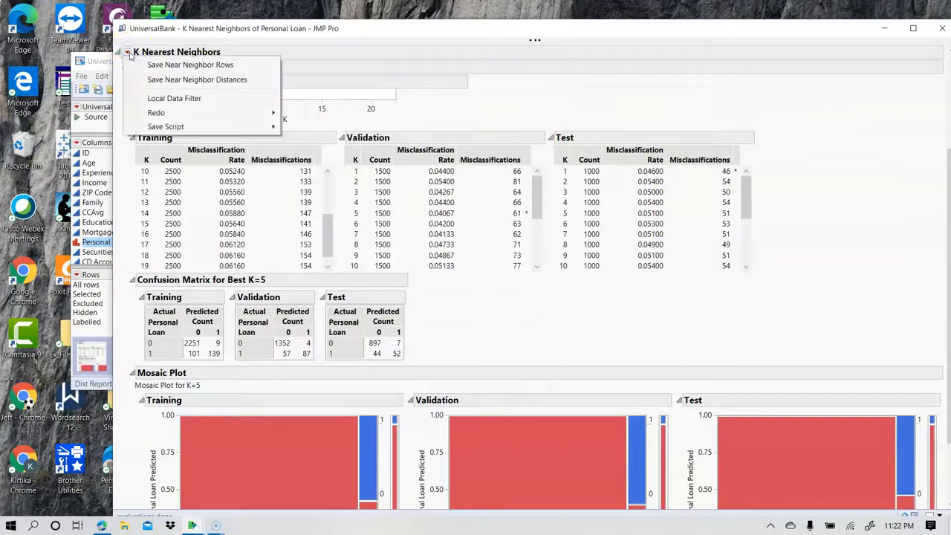
pyautogui.click(168, 66)
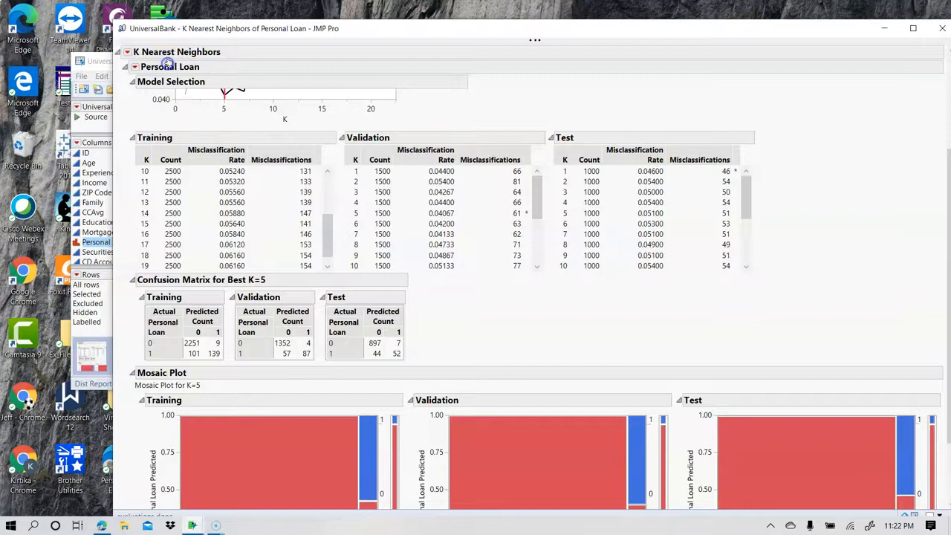
pyautogui.click(99, 64)
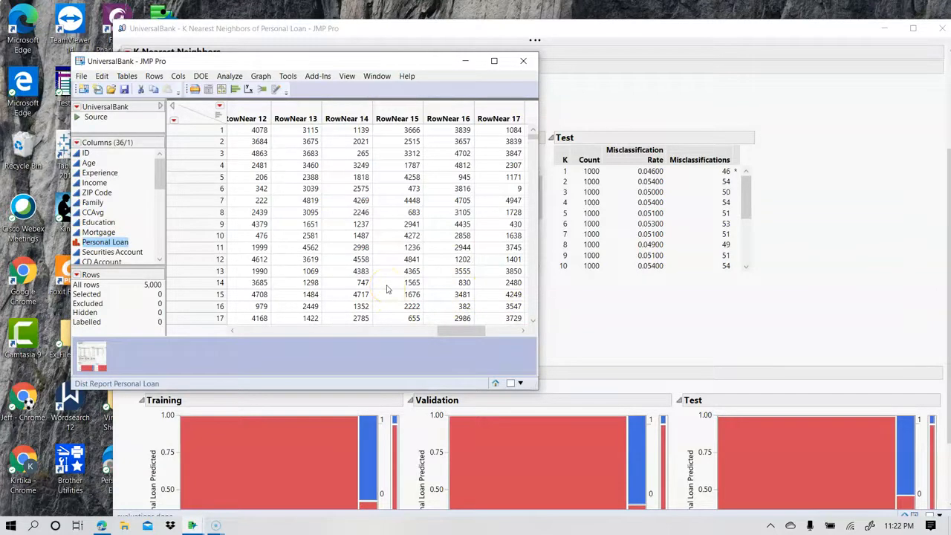
pyautogui.moveTo(455, 331); pyautogui.dragTo(353, 331)
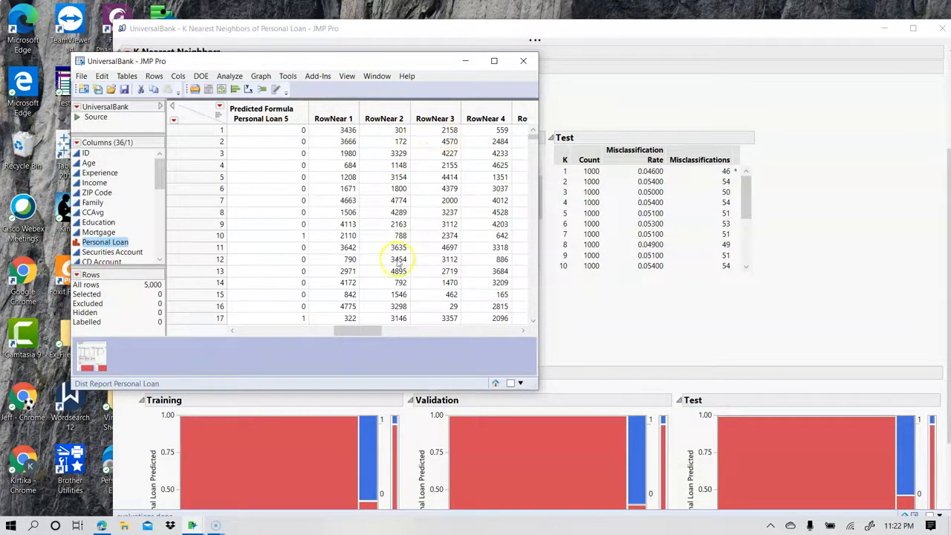
pyautogui.moveTo(350, 331); pyautogui.dragTo(357, 336)
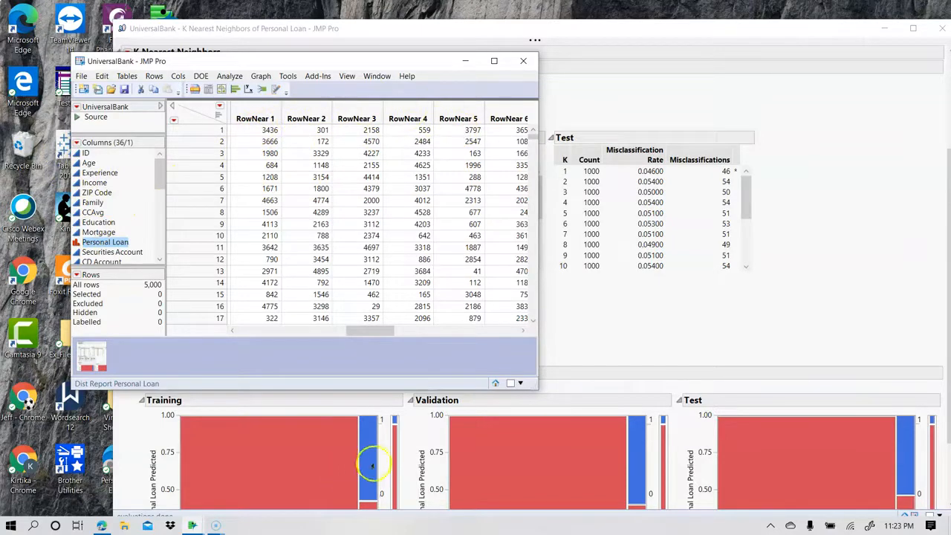
pyautogui.moveTo(357, 331); pyautogui.dragTo(337, 332)
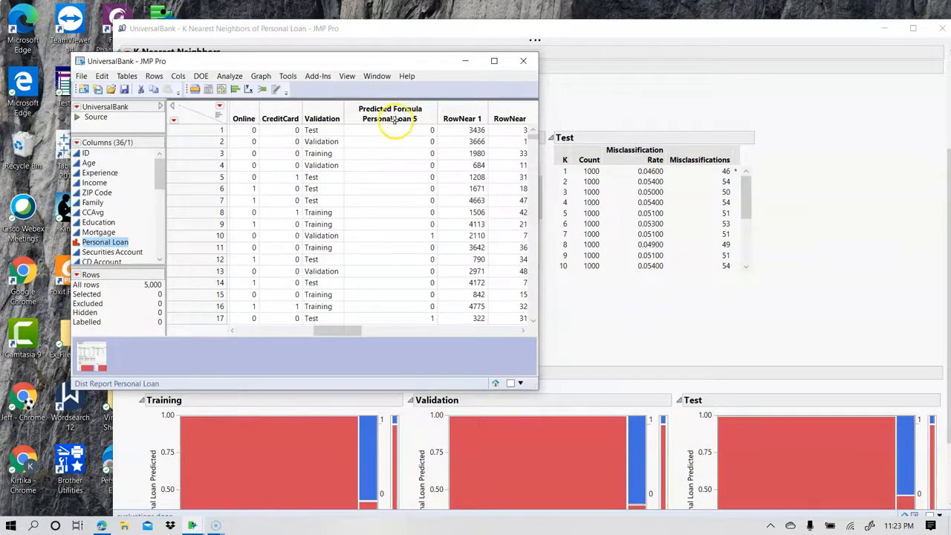
pyautogui.moveTo(340, 332); pyautogui.dragTo(367, 333)
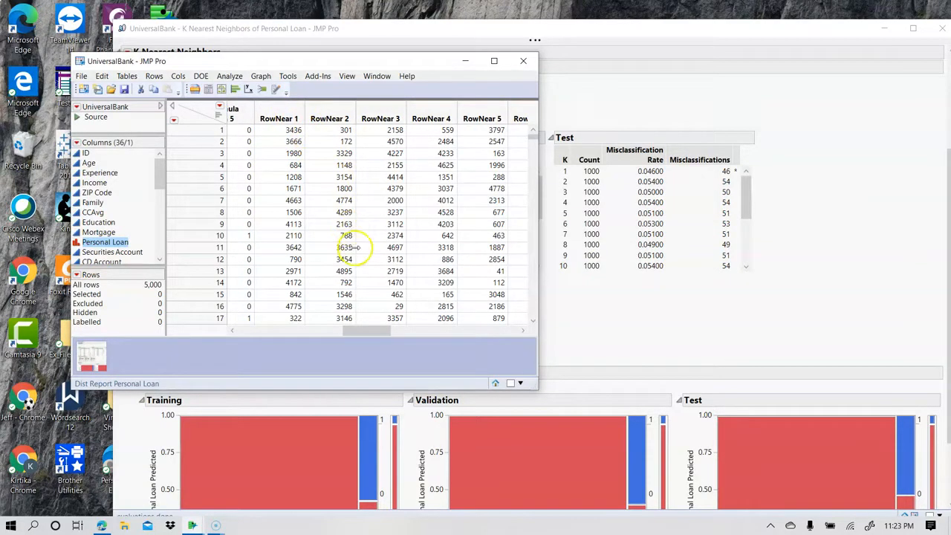
pyautogui.moveTo(364, 331); pyautogui.dragTo(238, 322)
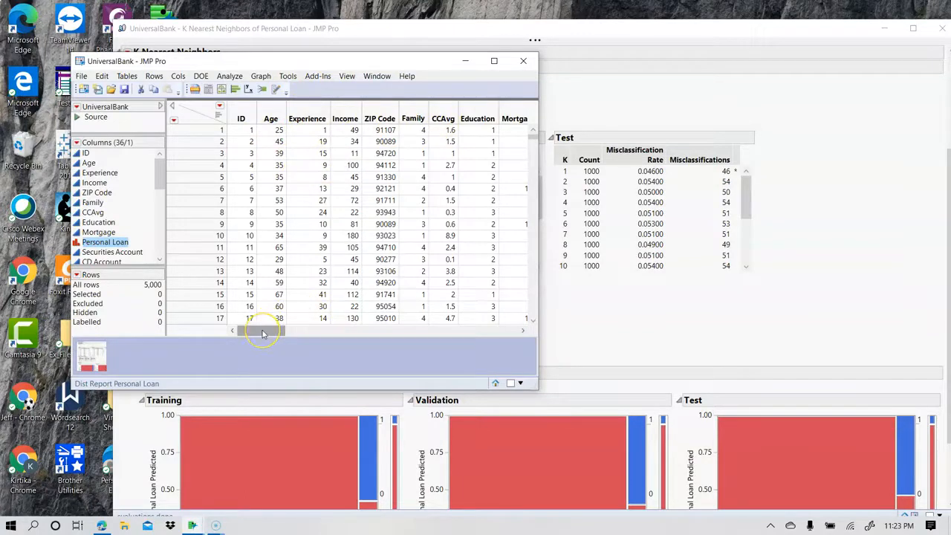
pyautogui.moveTo(262, 334); pyautogui.dragTo(307, 335)
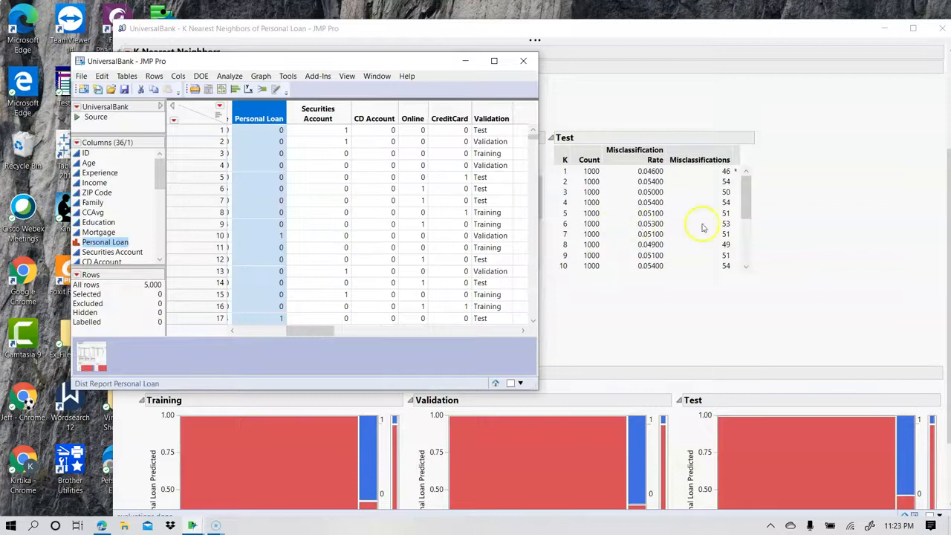
# Save the near neighbor distances from the K Nearest Neighbors report and show them in the data table.
pyautogui.click(732, 288)
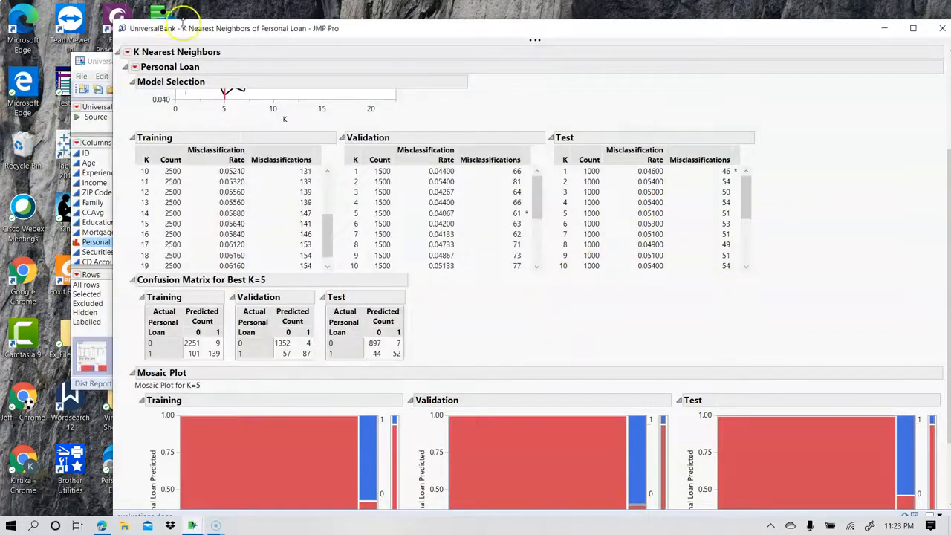
pyautogui.click(127, 52)
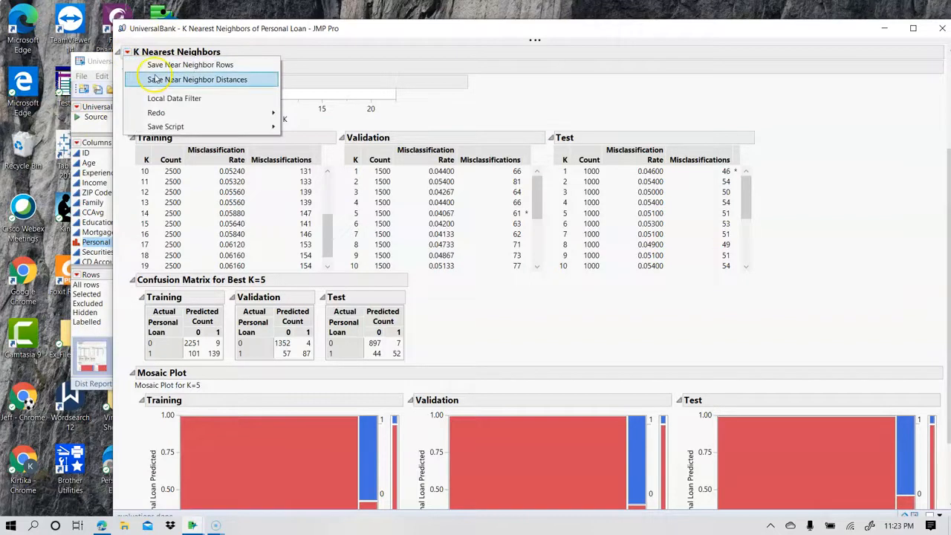
pyautogui.click(193, 80)
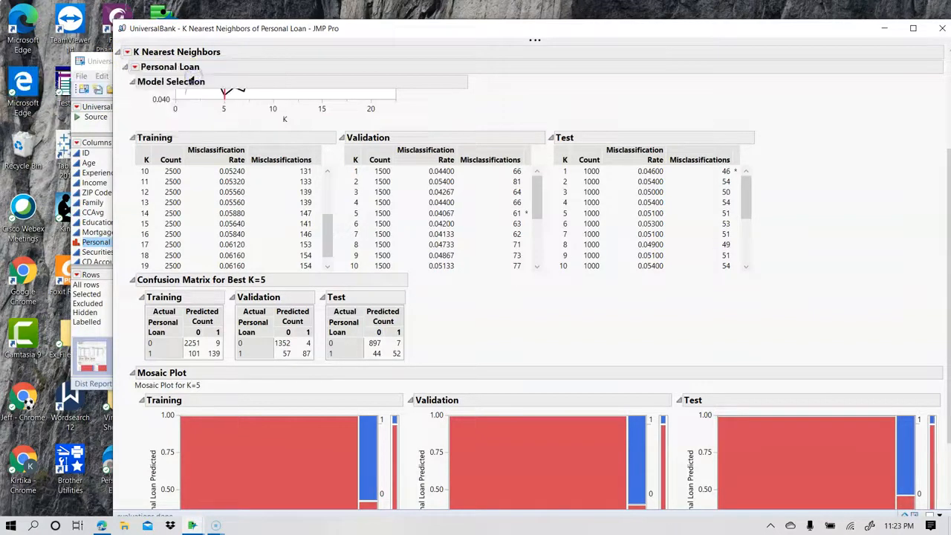
pyautogui.click(95, 75)
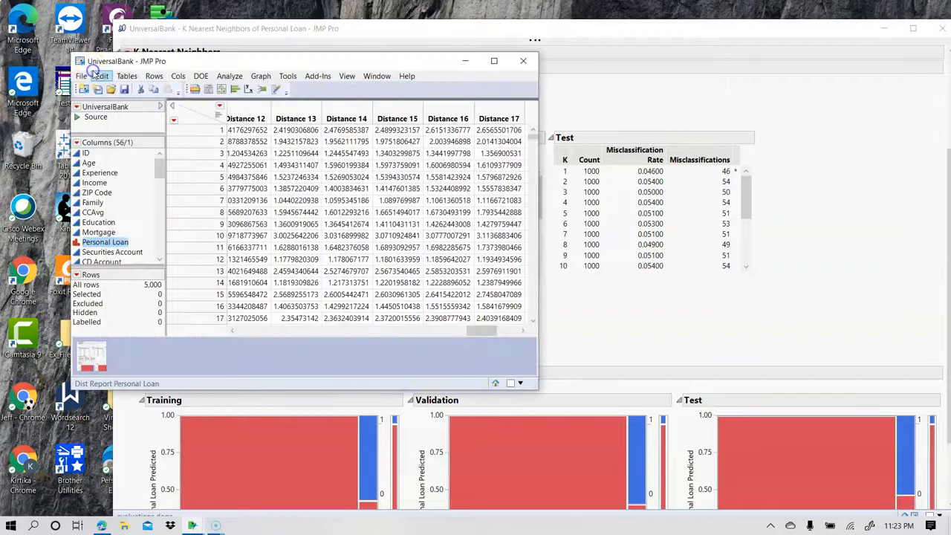
# Compare the predicted Personal Loan values with the RowNear and Distance columns across the data table.
pyautogui.moveTo(490, 332); pyautogui.dragTo(318, 348)
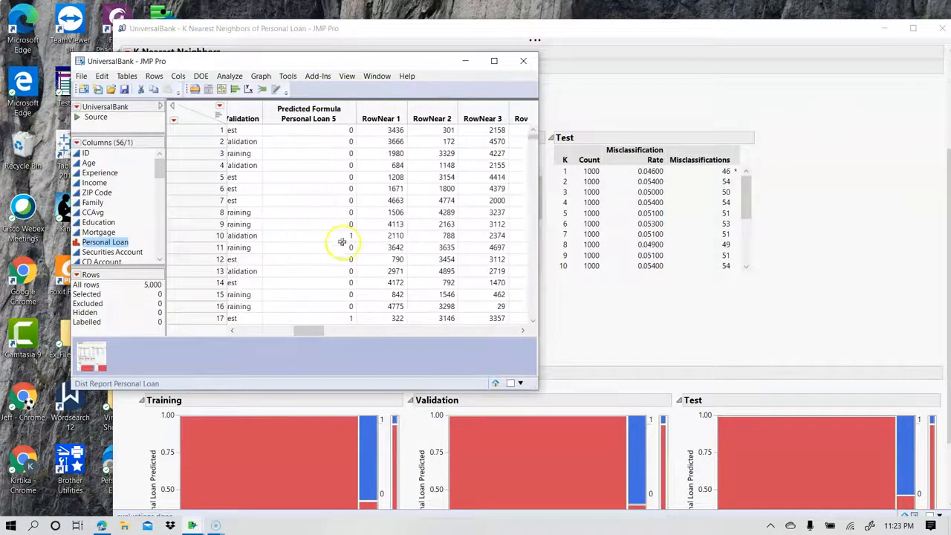
pyautogui.moveTo(304, 332); pyautogui.dragTo(405, 320)
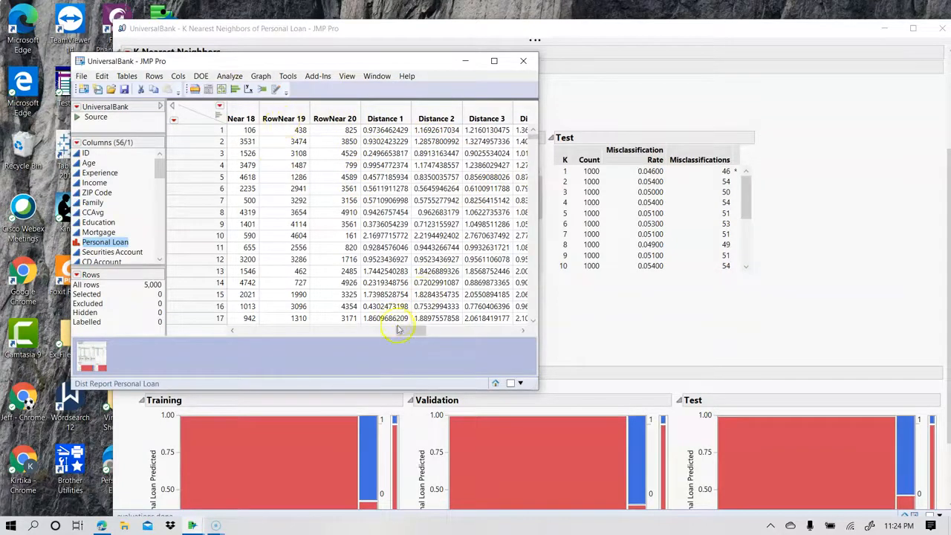
pyautogui.moveTo(412, 327); pyautogui.dragTo(307, 332)
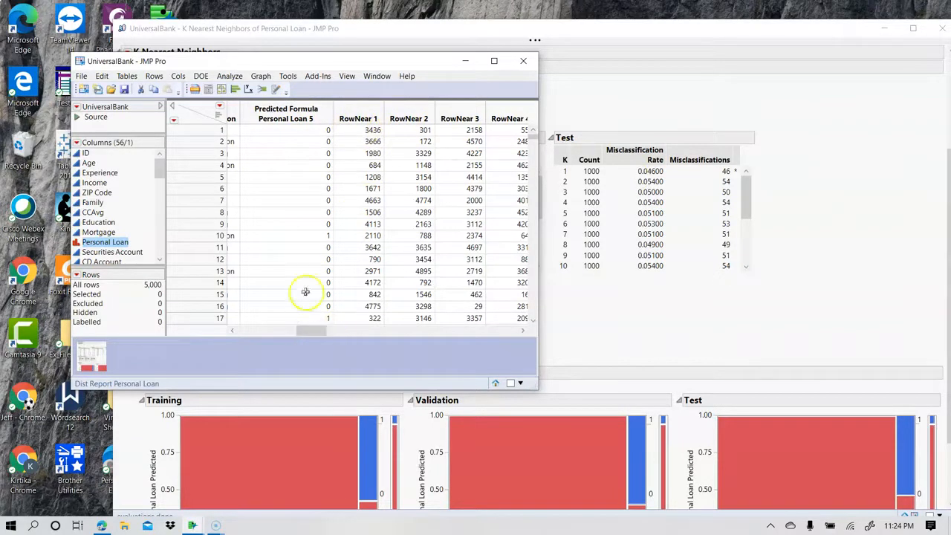
pyautogui.moveTo(310, 331); pyautogui.dragTo(385, 328)
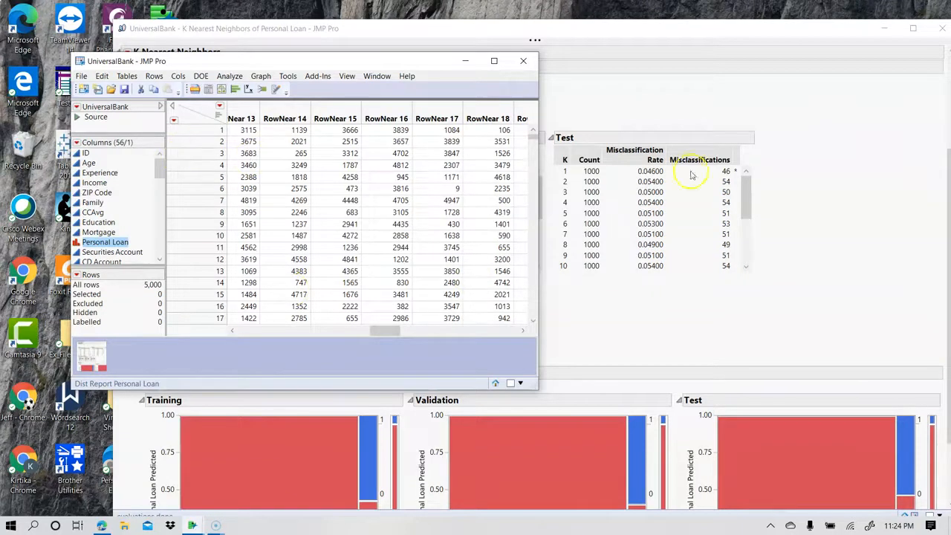
pyautogui.moveTo(382, 329); pyautogui.dragTo(309, 330)
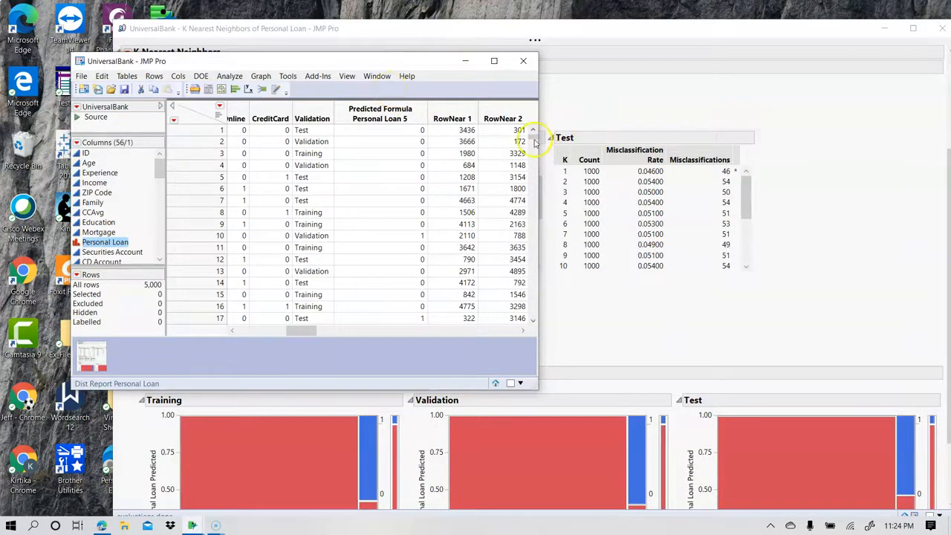
# Add a new record below row 5000 with Age 36, Experience 10 and Income 45.
pyautogui.moveTo(535, 140); pyautogui.dragTo(537, 321)
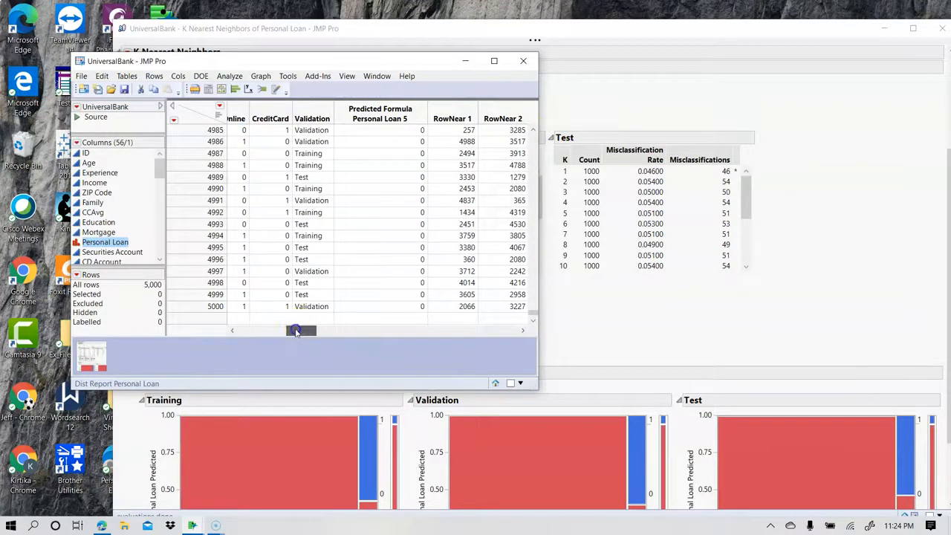
pyautogui.moveTo(295, 333); pyautogui.dragTo(215, 335)
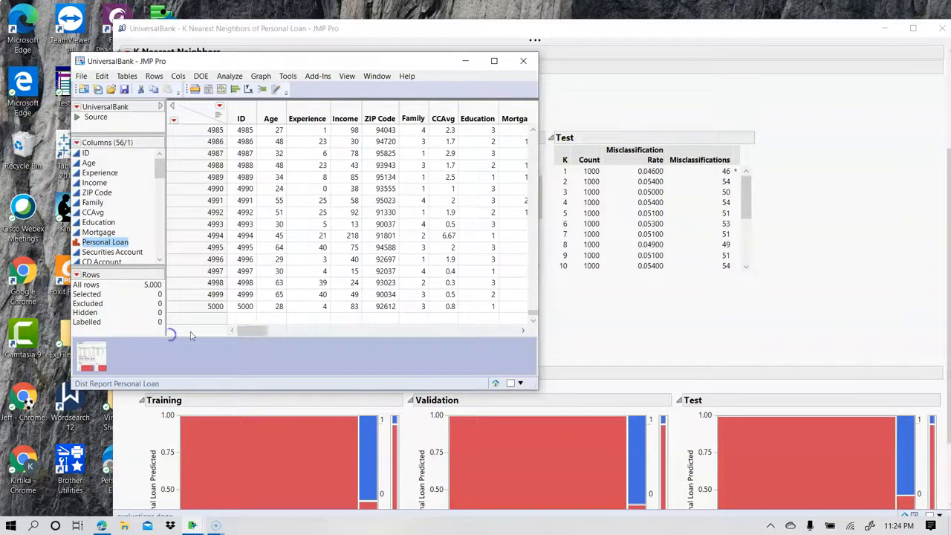
pyautogui.click(277, 318)
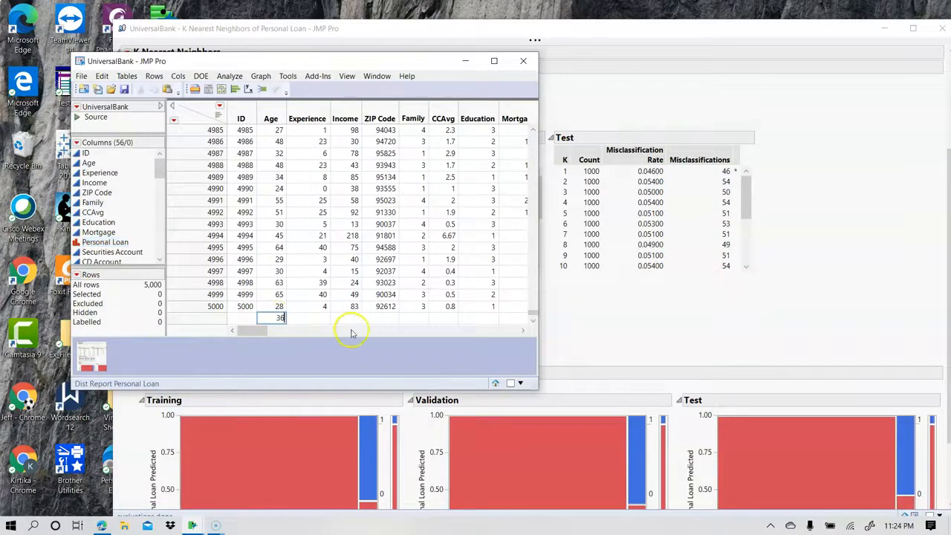
pyautogui.click(318, 316)
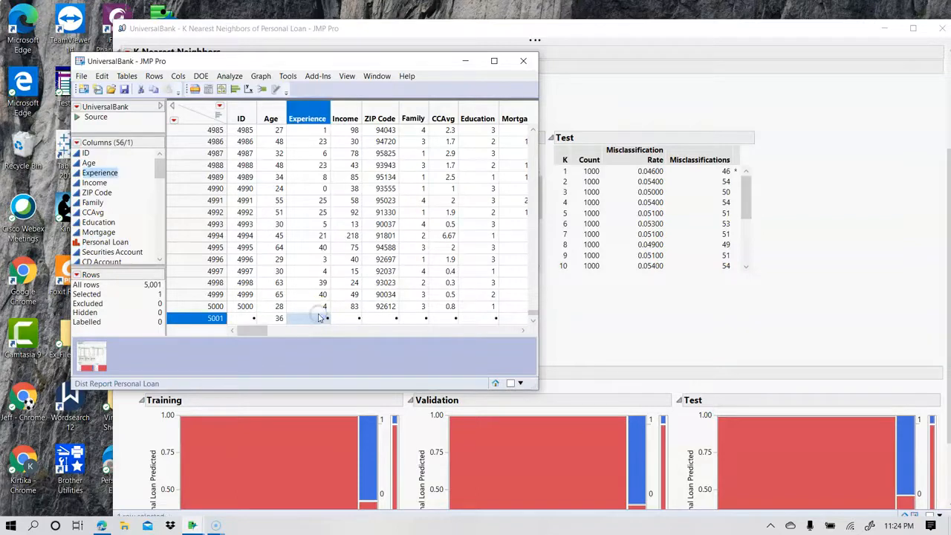
pyautogui.write('10')
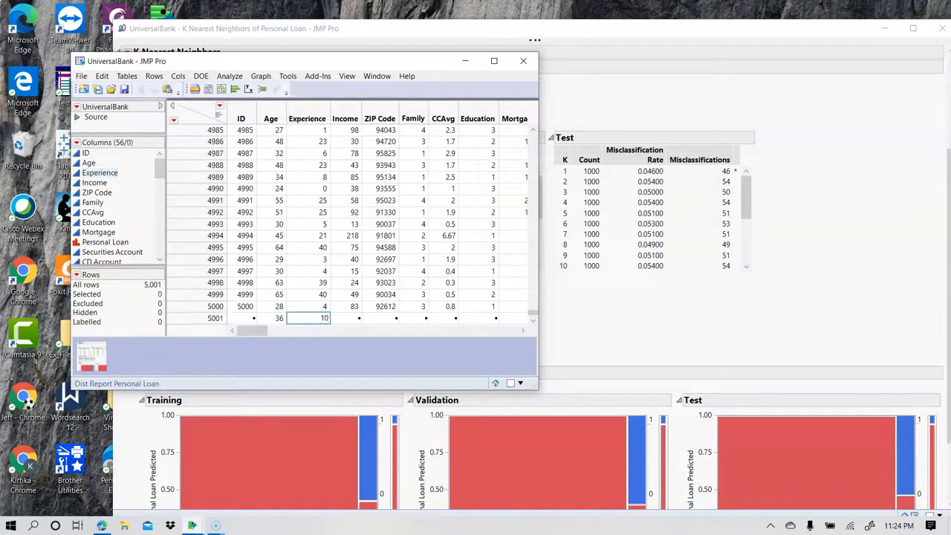
pyautogui.click(355, 319)
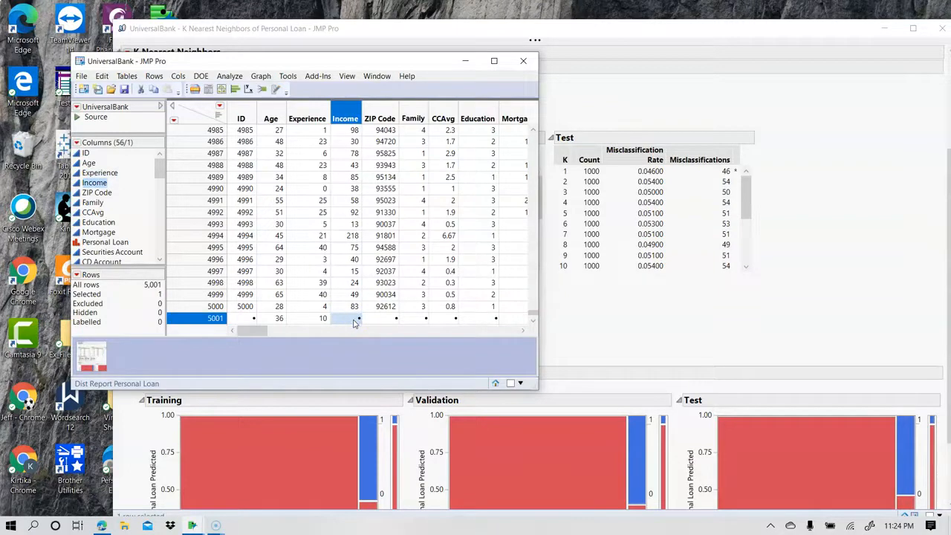
pyautogui.write('45')
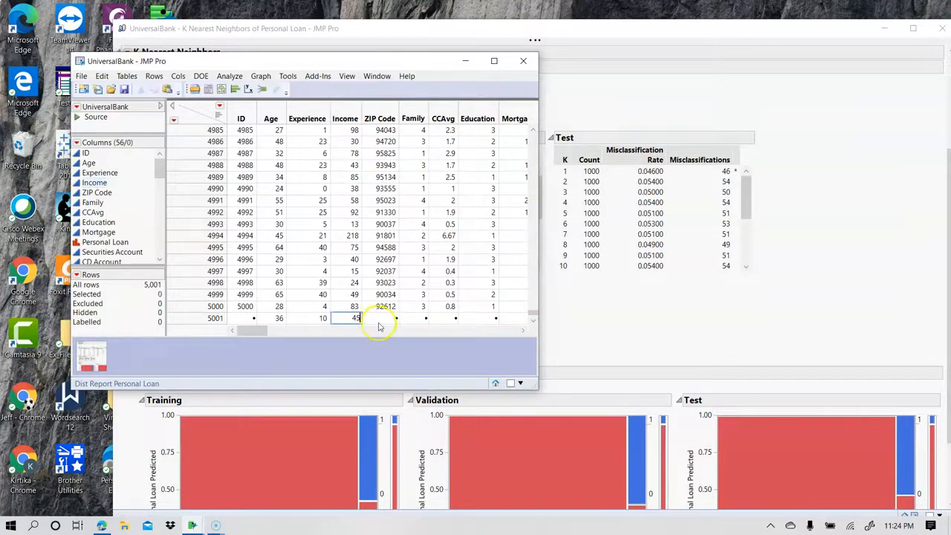
# Fill in row 5001 with Family 2, CCAvg 1 and Education 2, leaving ZIP Code empty.
pyautogui.click(416, 318)
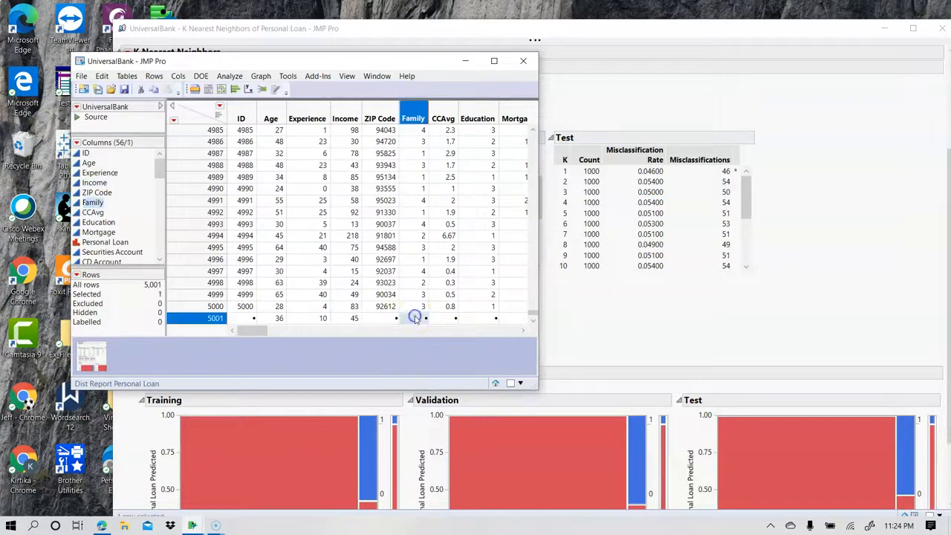
pyautogui.write('2')
pyautogui.click(451, 320)
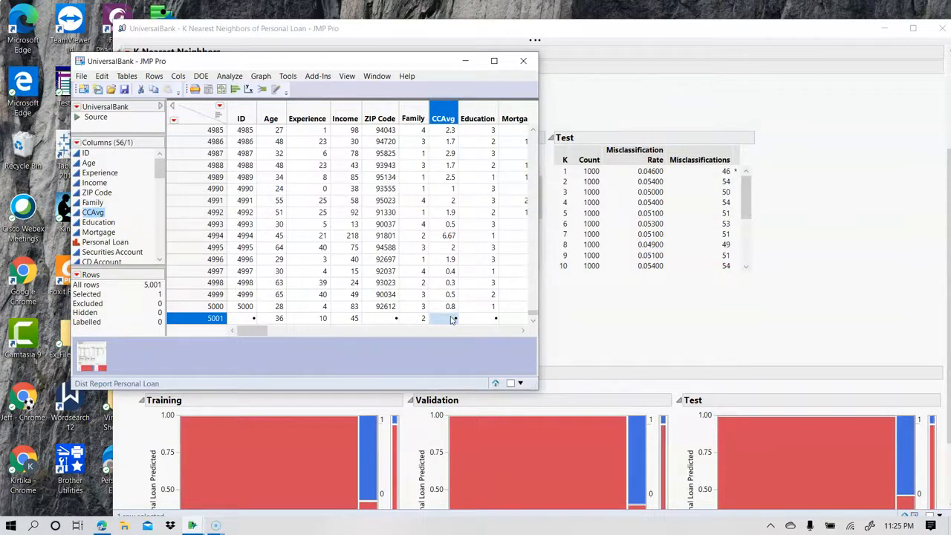
pyautogui.write('3')
pyautogui.click(470, 318)
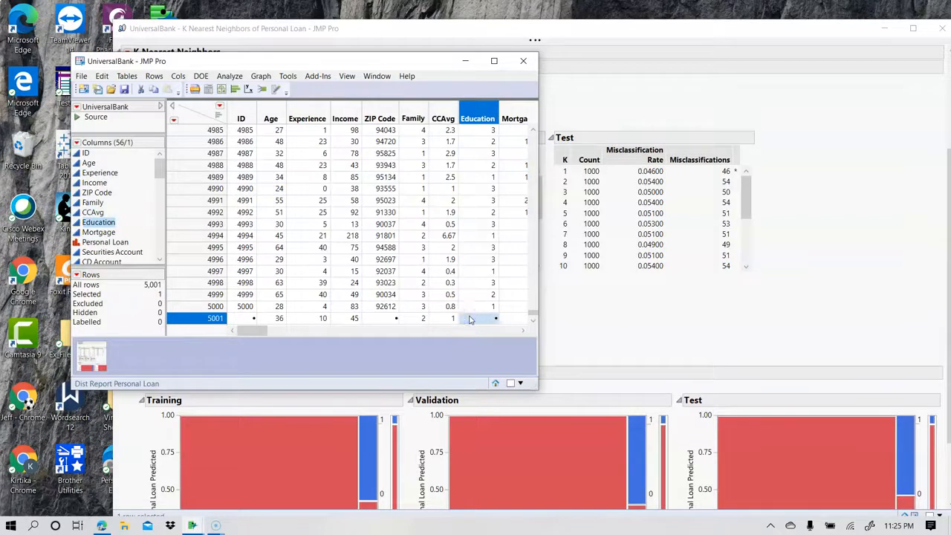
pyautogui.write('2')
pyautogui.press('Return')
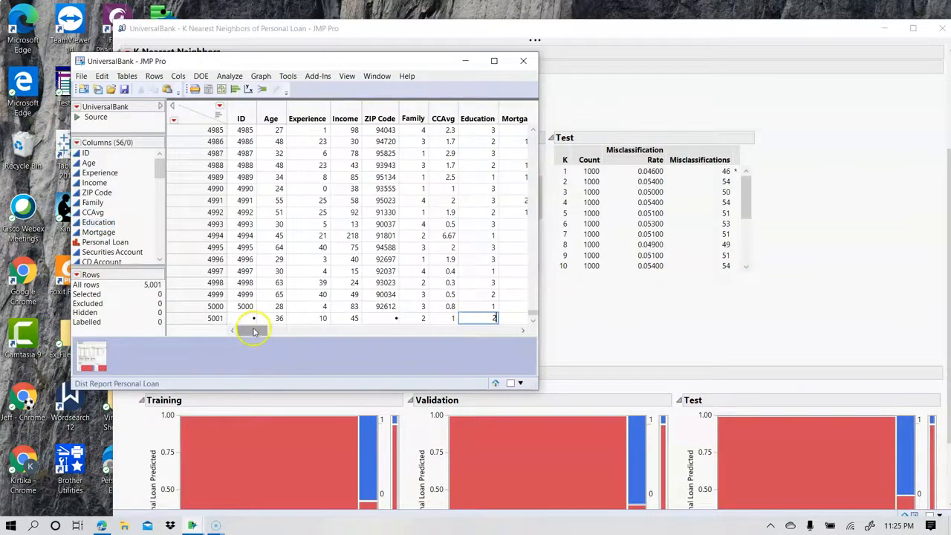
# Set Mortgage to 90 and Securities Account to 0 in row 5001, leaving Personal Loan empty.
pyautogui.moveTo(250, 330); pyautogui.dragTo(269, 331)
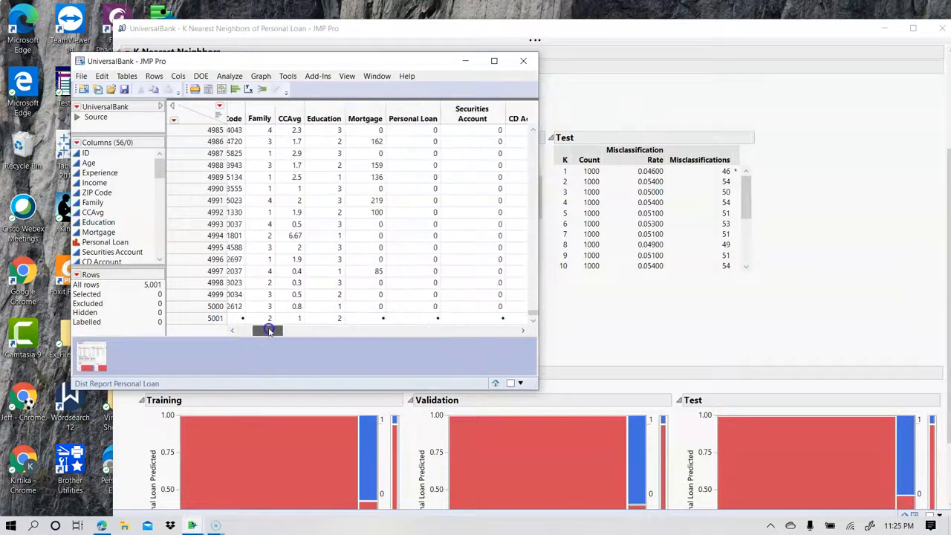
pyautogui.click(366, 318)
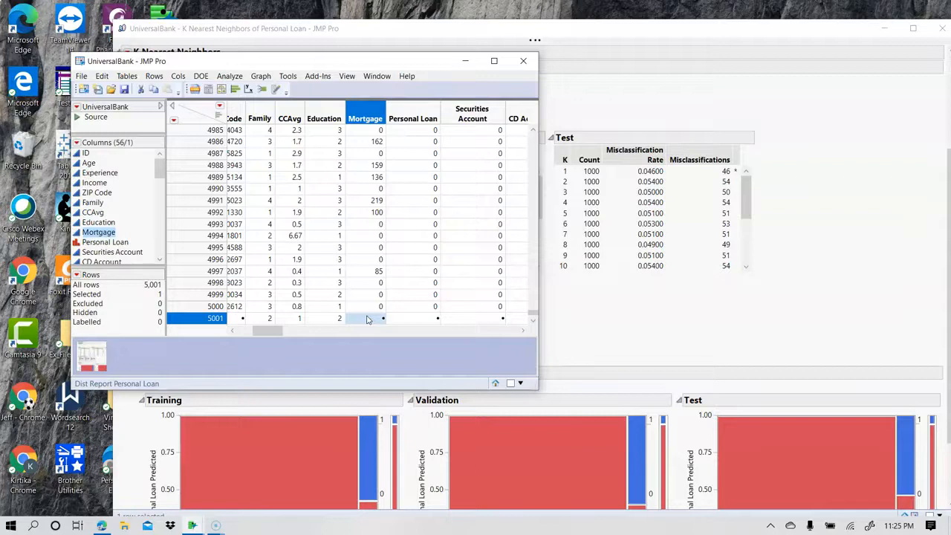
pyautogui.write('90')
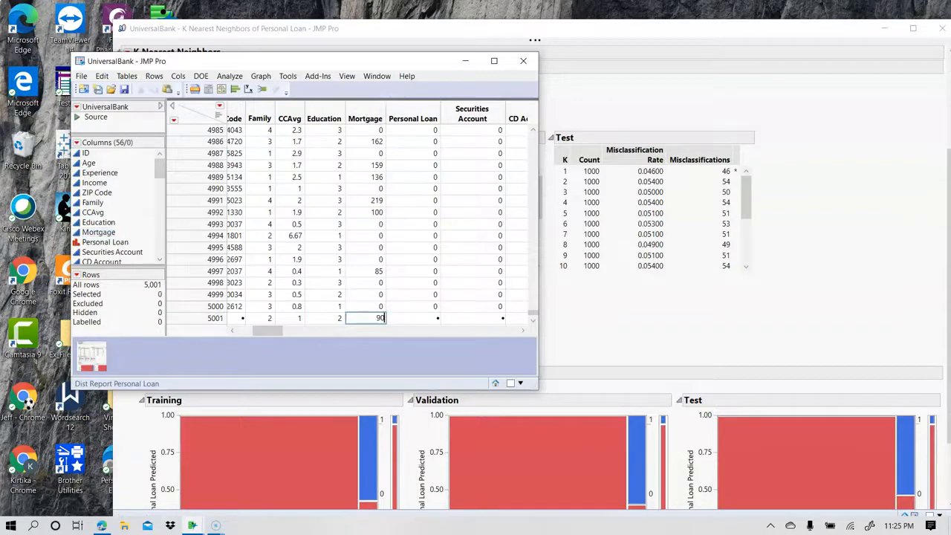
pyautogui.click(435, 318)
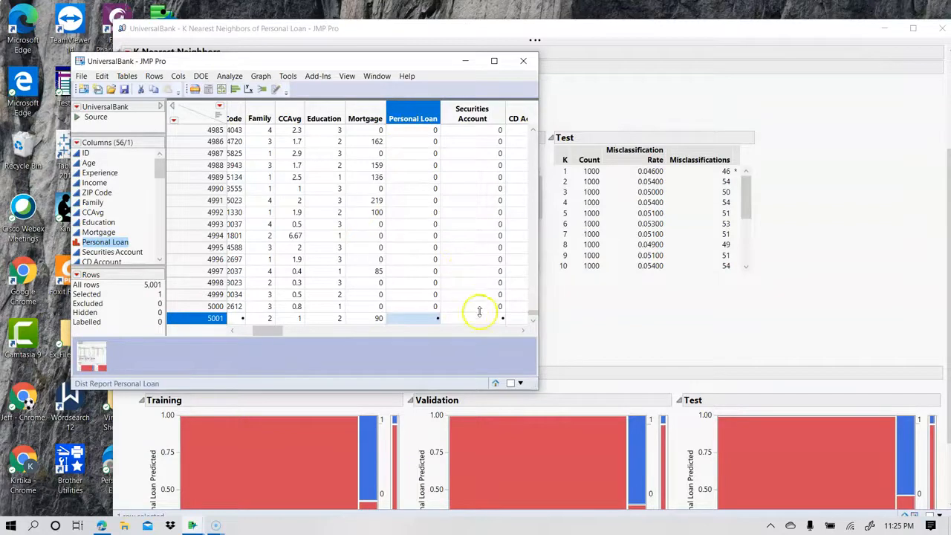
pyautogui.click(480, 318)
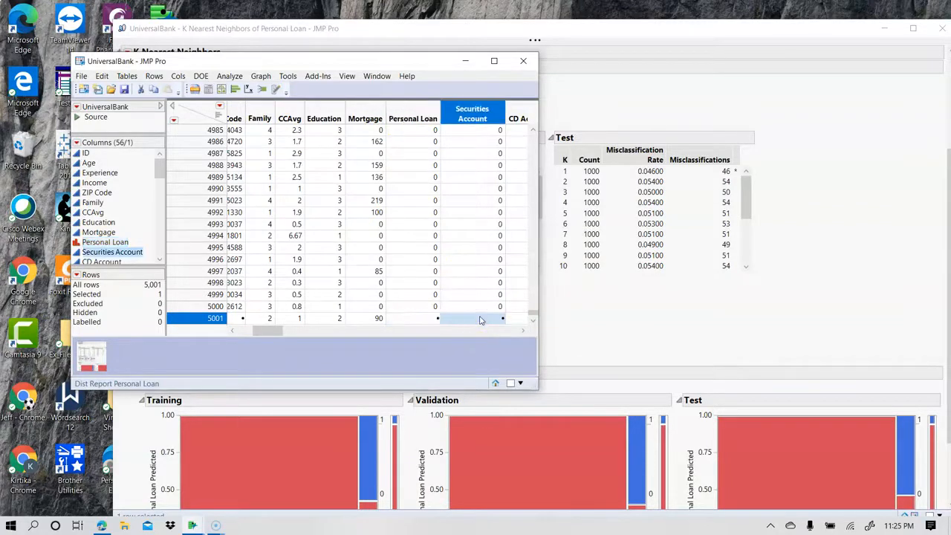
pyautogui.write('0')
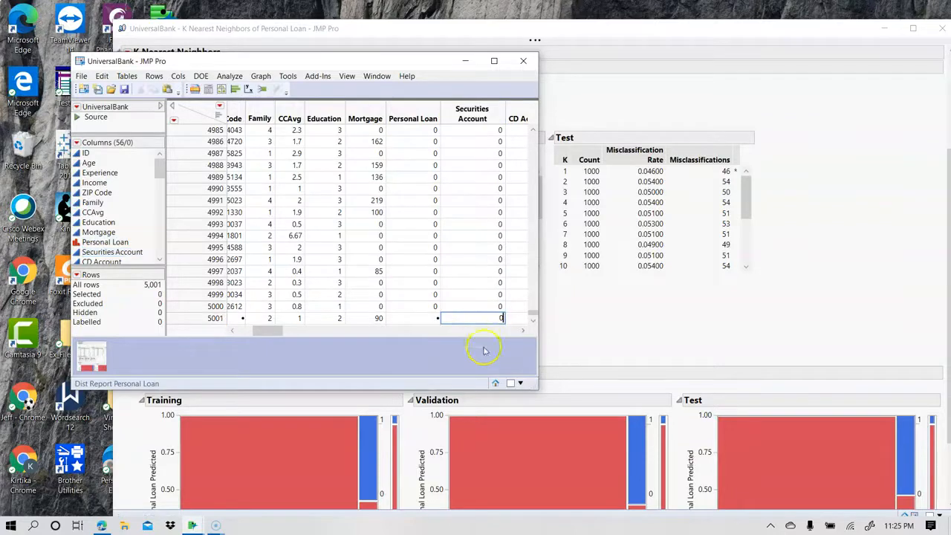
# Complete row 5001 with CD Account 1, Online 1 and CreditCard 0.
pyautogui.click(523, 332)
pyautogui.click(523, 332)
pyautogui.click(523, 332)
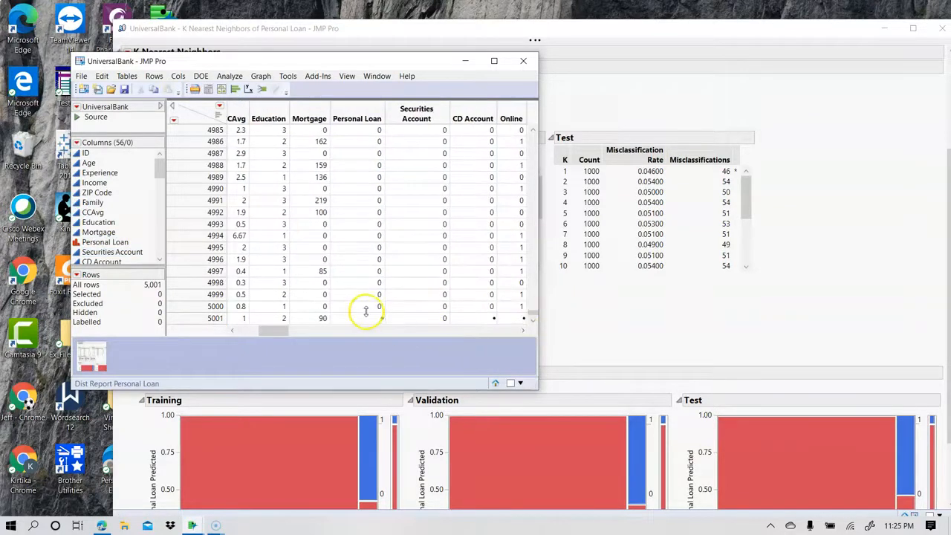
pyautogui.click(490, 319)
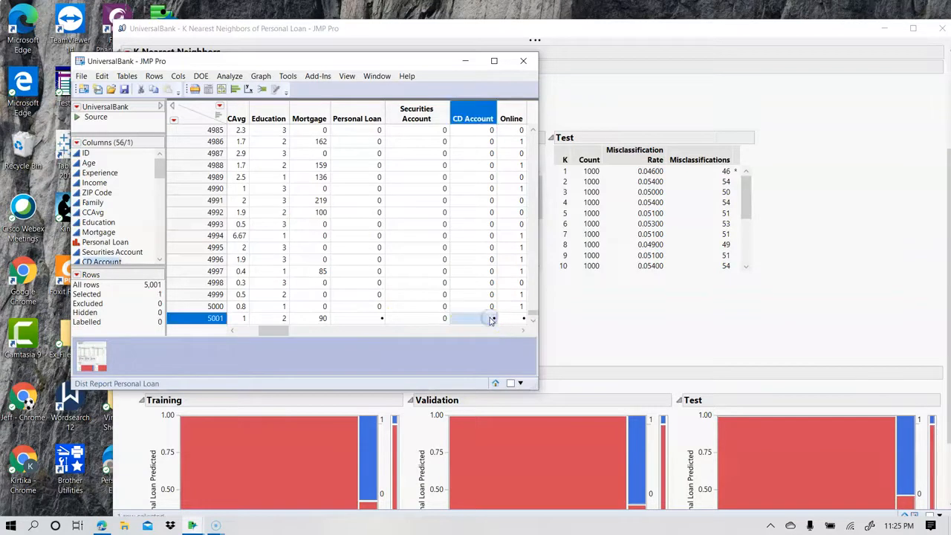
pyautogui.write('1')
pyautogui.click(523, 333)
pyautogui.click(524, 332)
pyautogui.click(524, 332)
pyautogui.click(524, 332)
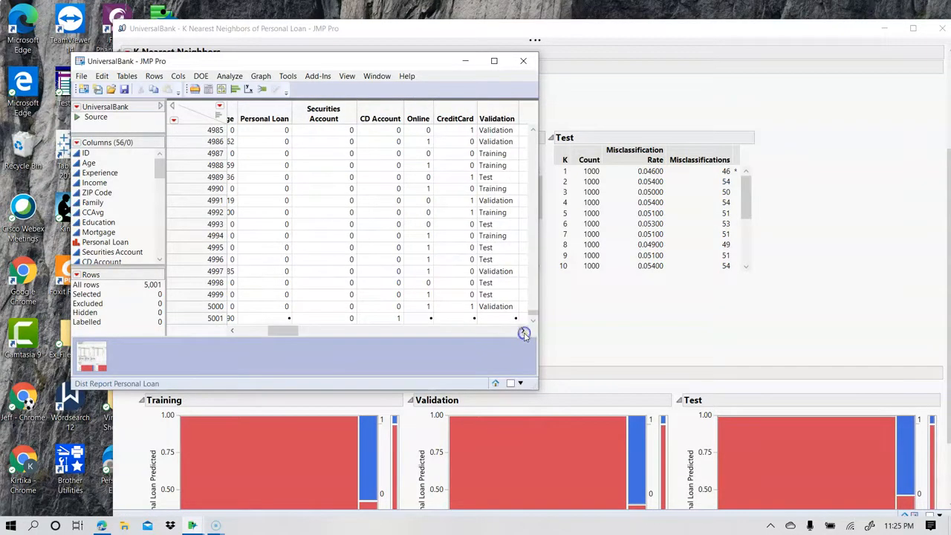
pyautogui.click(423, 320)
pyautogui.write('1')
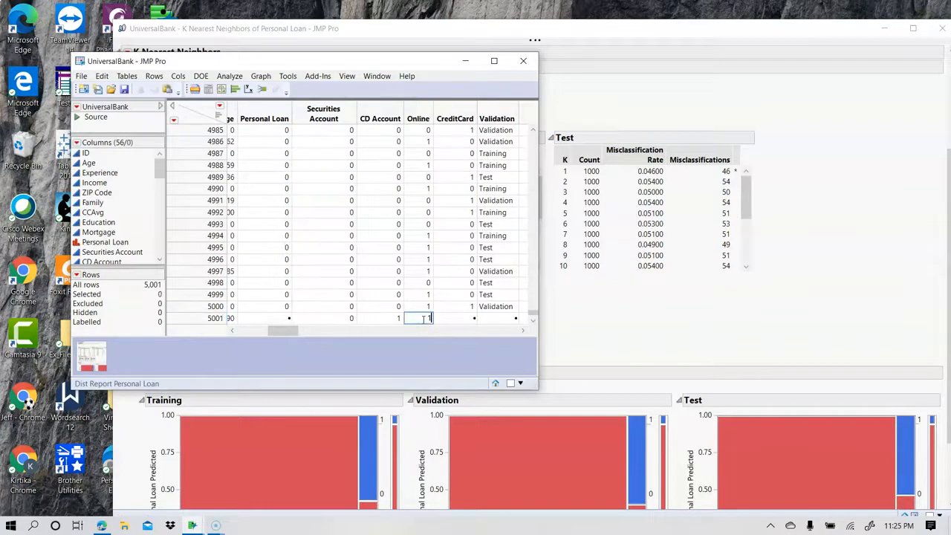
pyautogui.click(449, 319)
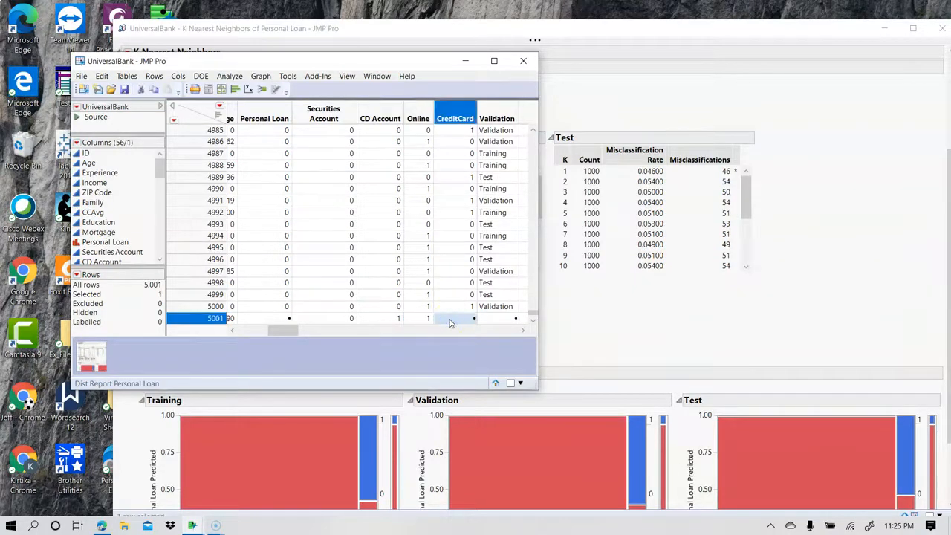
pyautogui.write('0')
# Check the Predicted Formula Personal Loan 5 value for row 5001 and review its predictor and Distance columns.
pyautogui.click(524, 333)
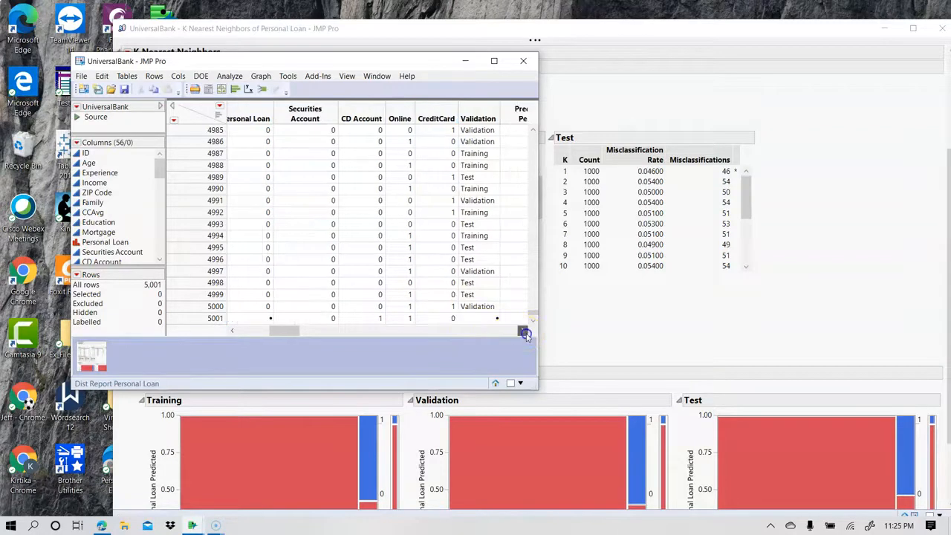
pyautogui.click(524, 333)
pyautogui.click(524, 333)
pyautogui.click(524, 333)
pyautogui.click(524, 333)
pyautogui.click(525, 333)
pyautogui.click(525, 333)
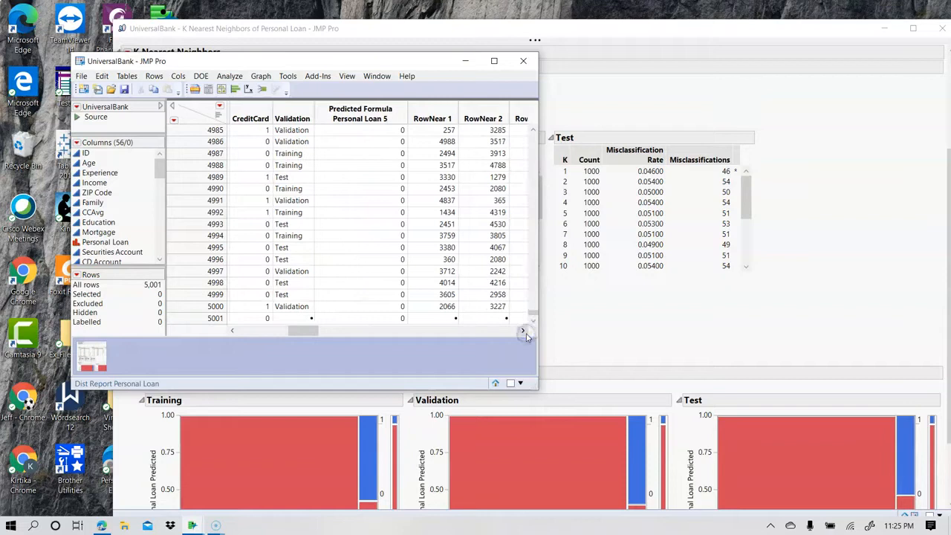
pyautogui.click(393, 317)
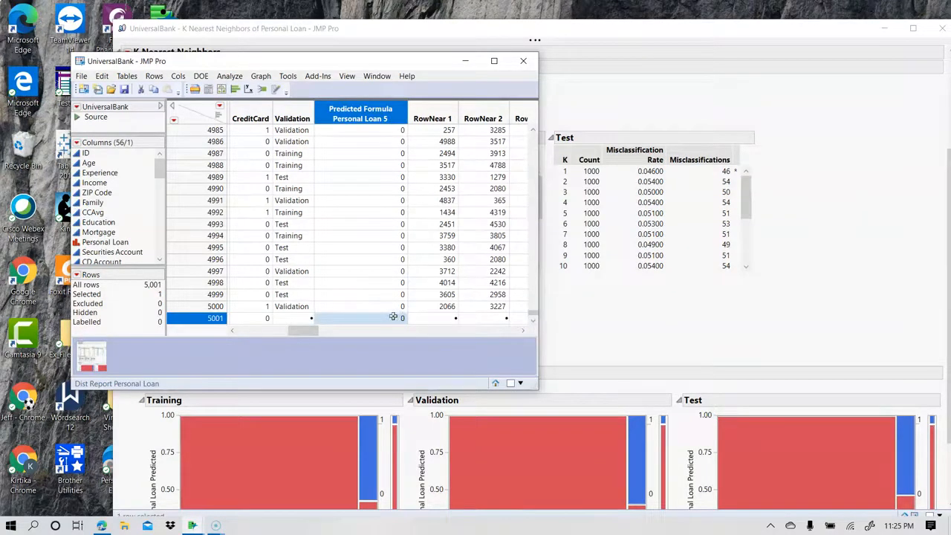
pyautogui.click(402, 118)
pyautogui.moveTo(301, 332); pyautogui.dragTo(199, 334)
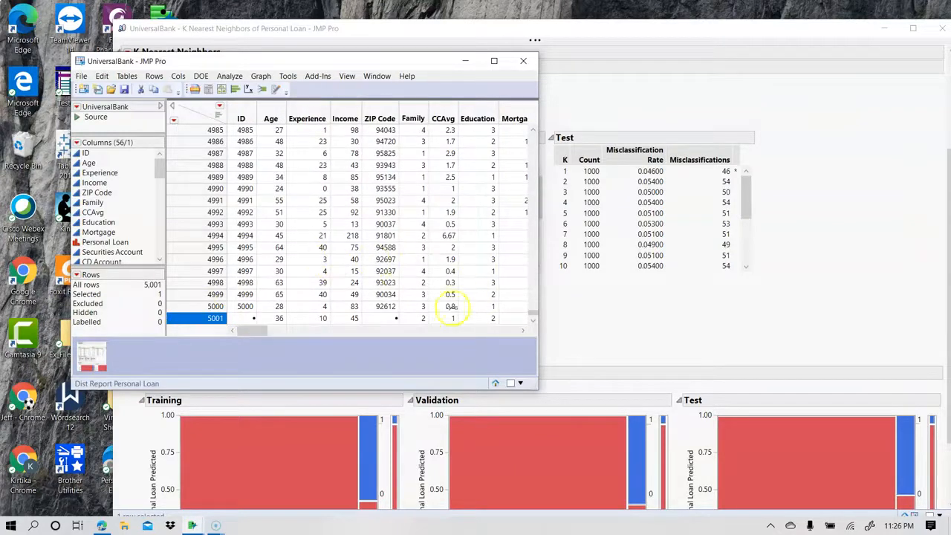
pyautogui.moveTo(249, 332); pyautogui.dragTo(470, 334)
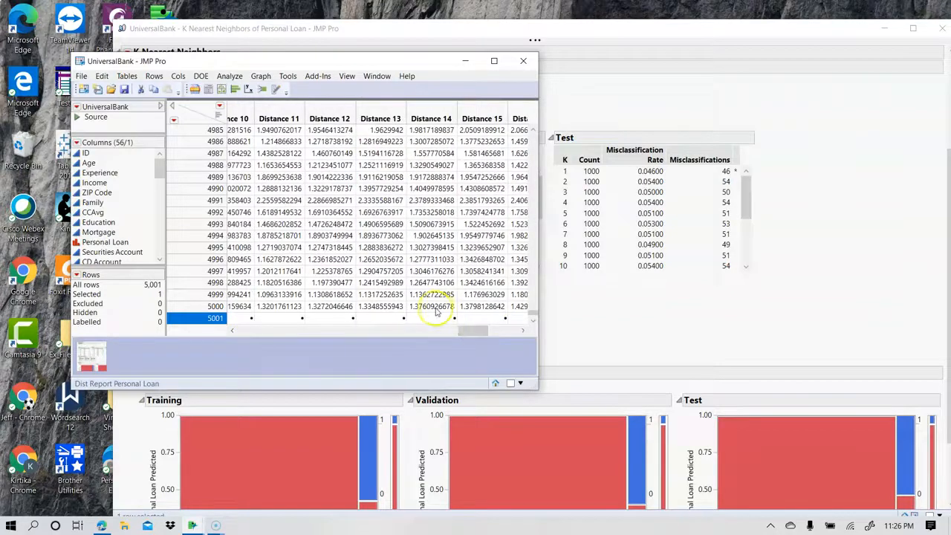